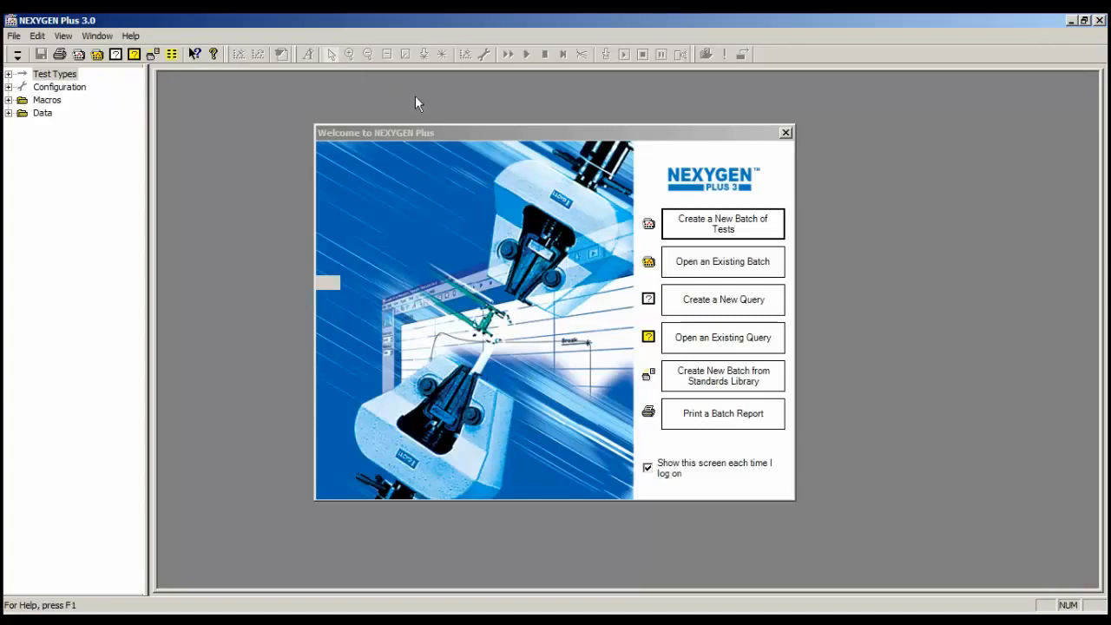
Open the existing batch file Statistics.batch from the shared Data folder
click(486, 132)
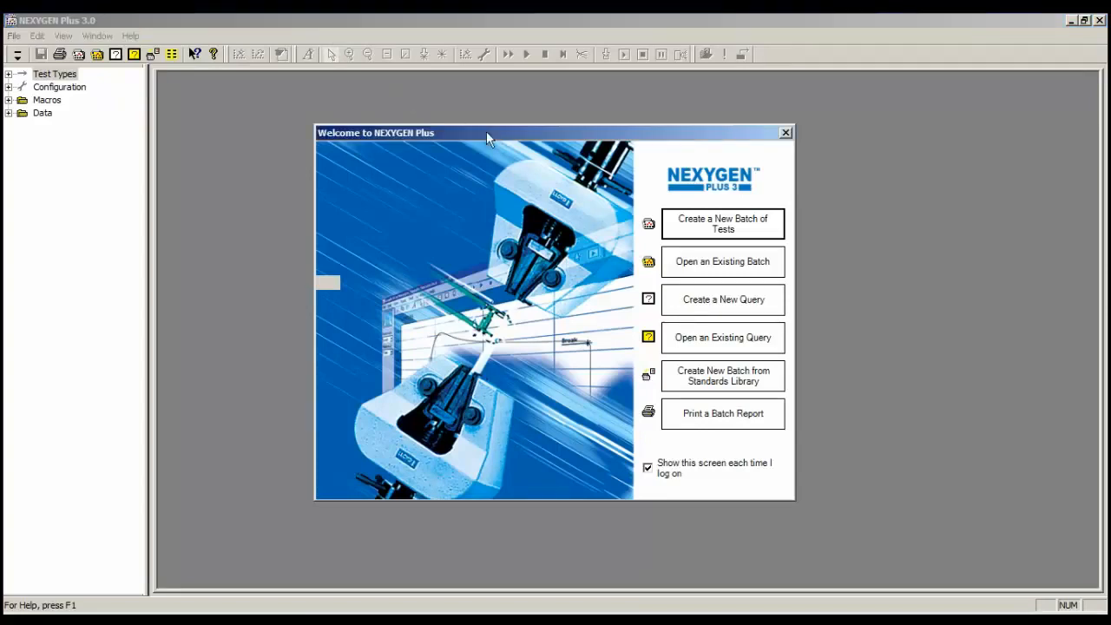
click(726, 264)
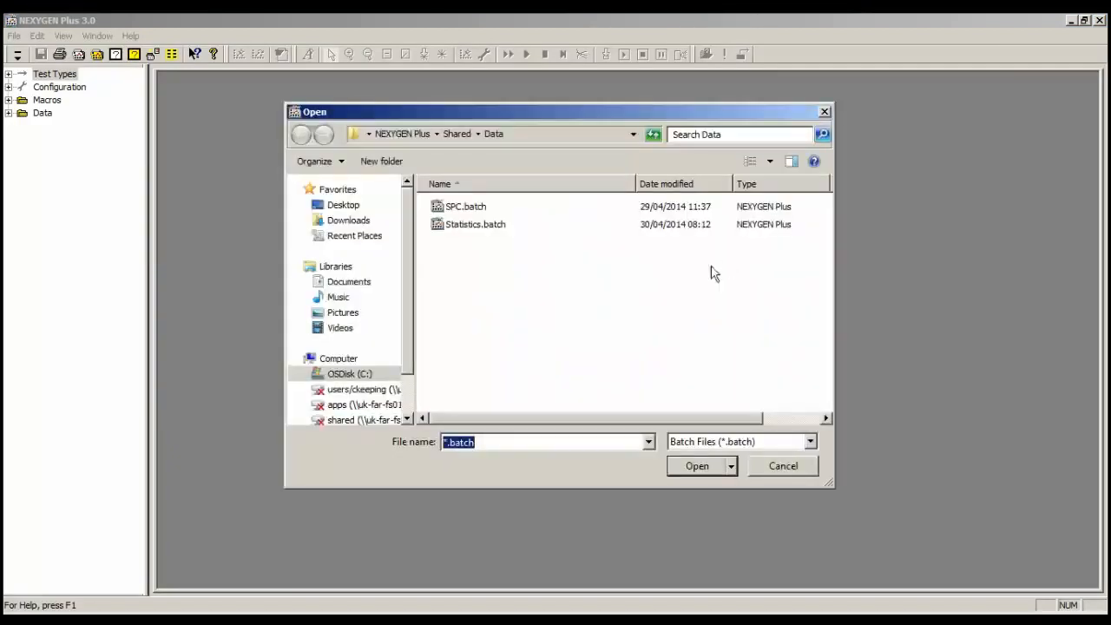
click(454, 226)
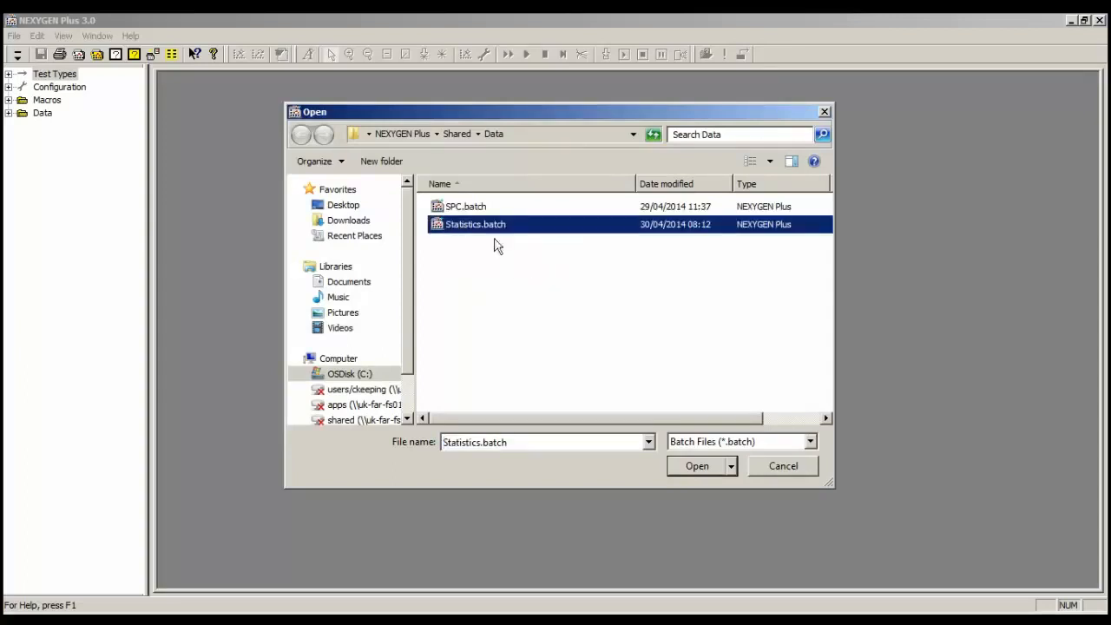
click(699, 467)
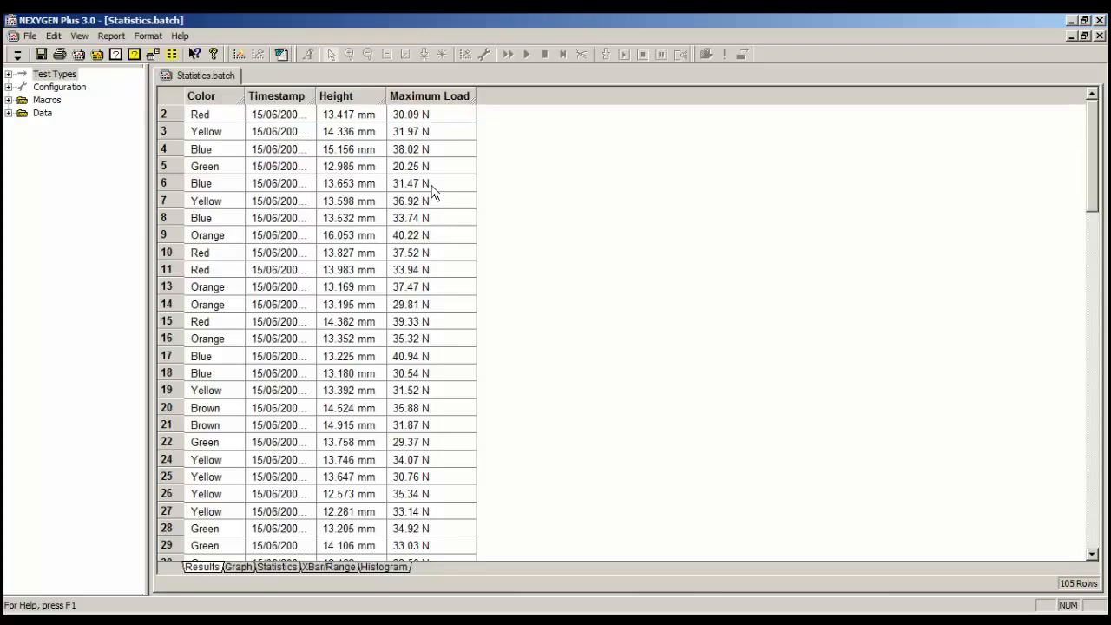
Examine the Color, Timestamp, Height and Maximum Load columns in the results table one after another
click(222, 101)
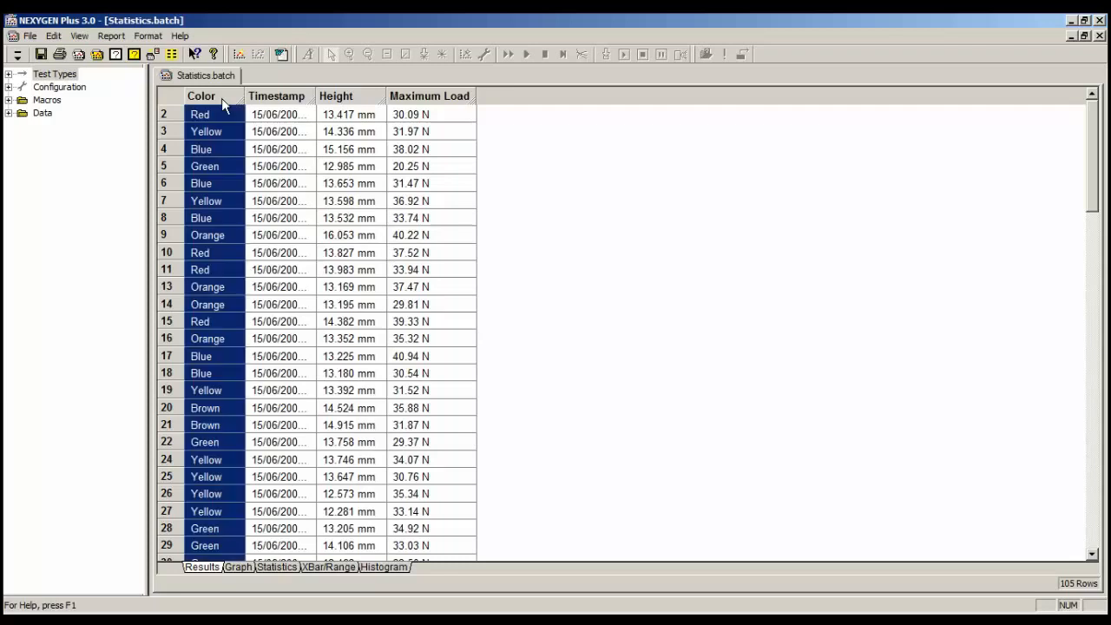
click(296, 98)
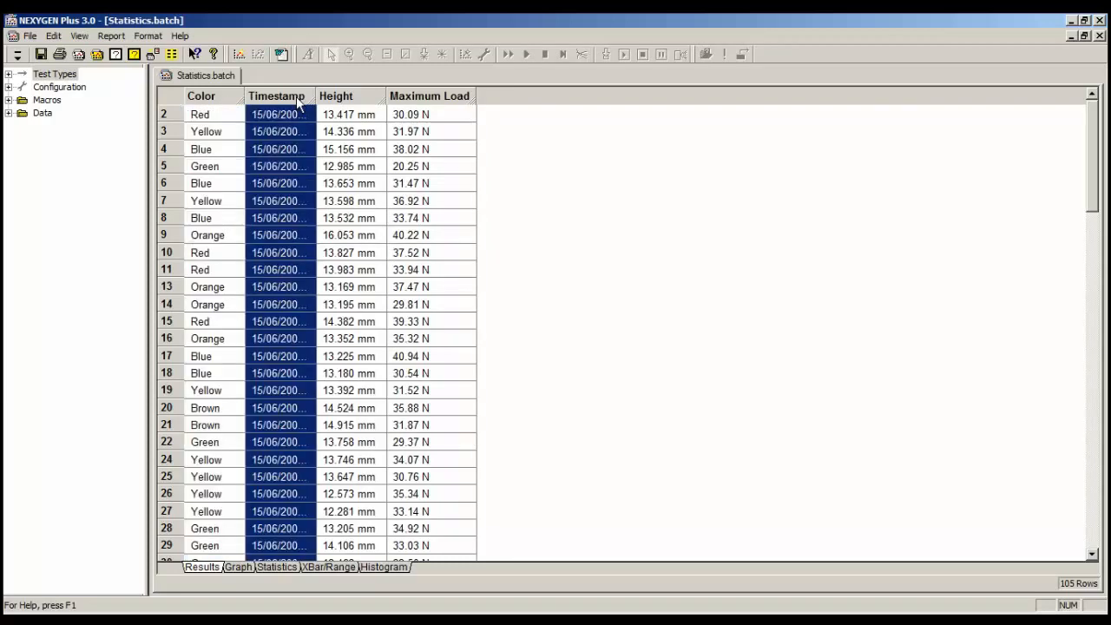
click(347, 101)
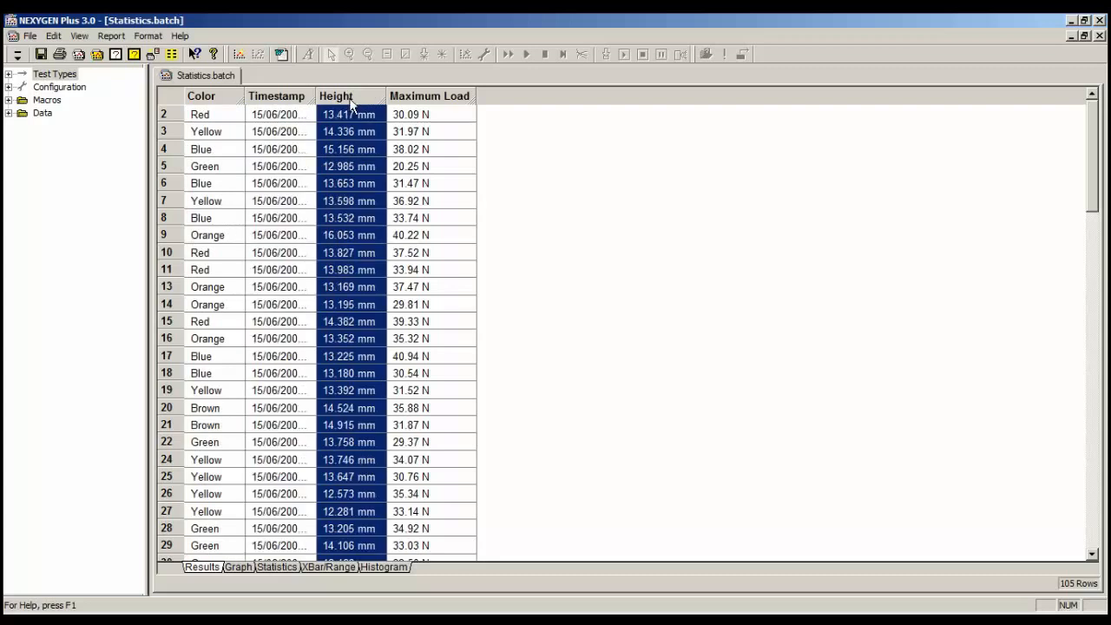
click(426, 101)
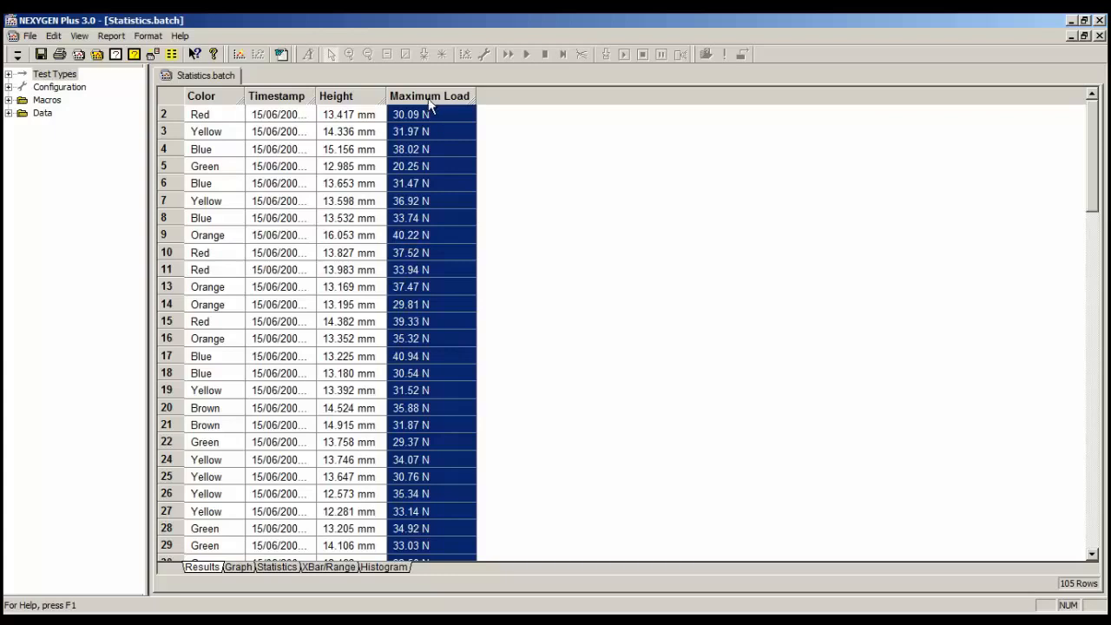
Check the truncated timestamps, widen the Timestamp column to fit its contents and move it before the Color column
click(286, 119)
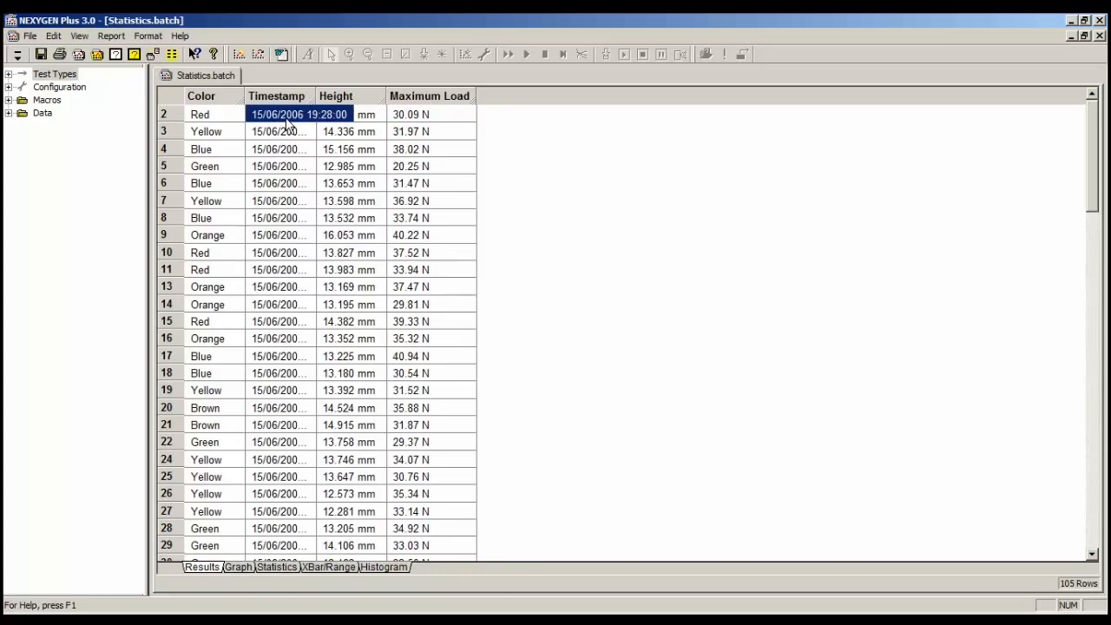
click(291, 133)
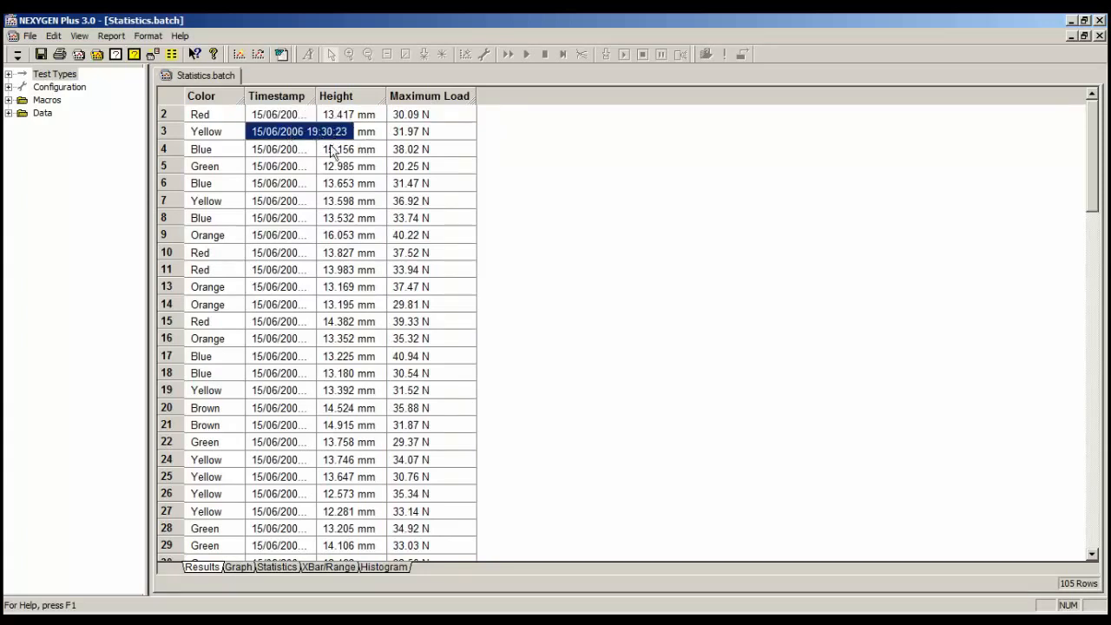
double_click(311, 96)
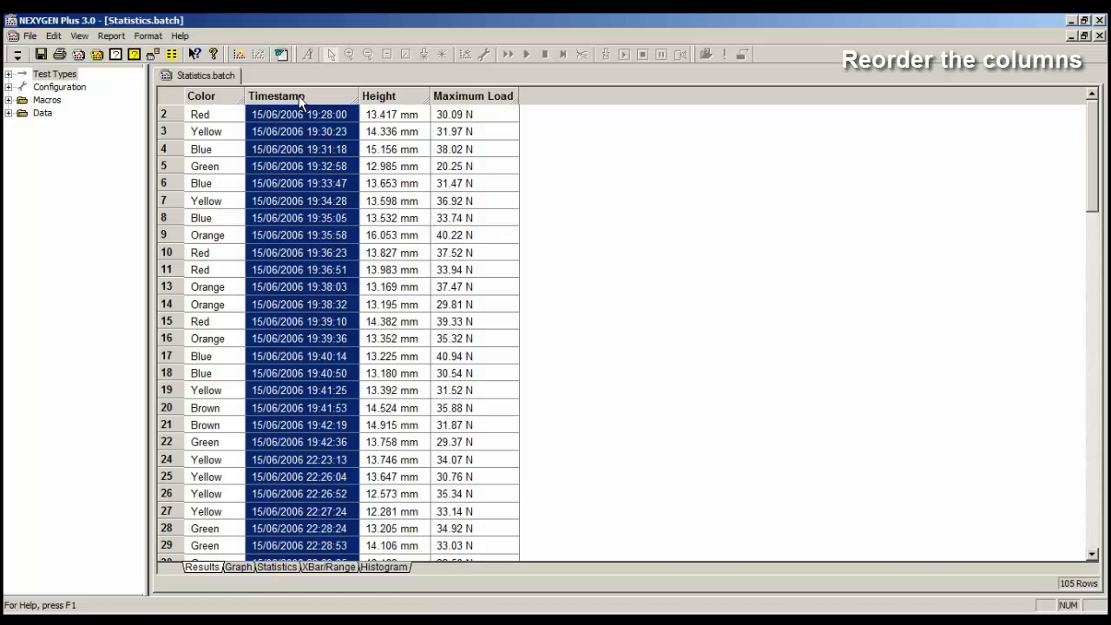
drag(299, 96, 225, 97)
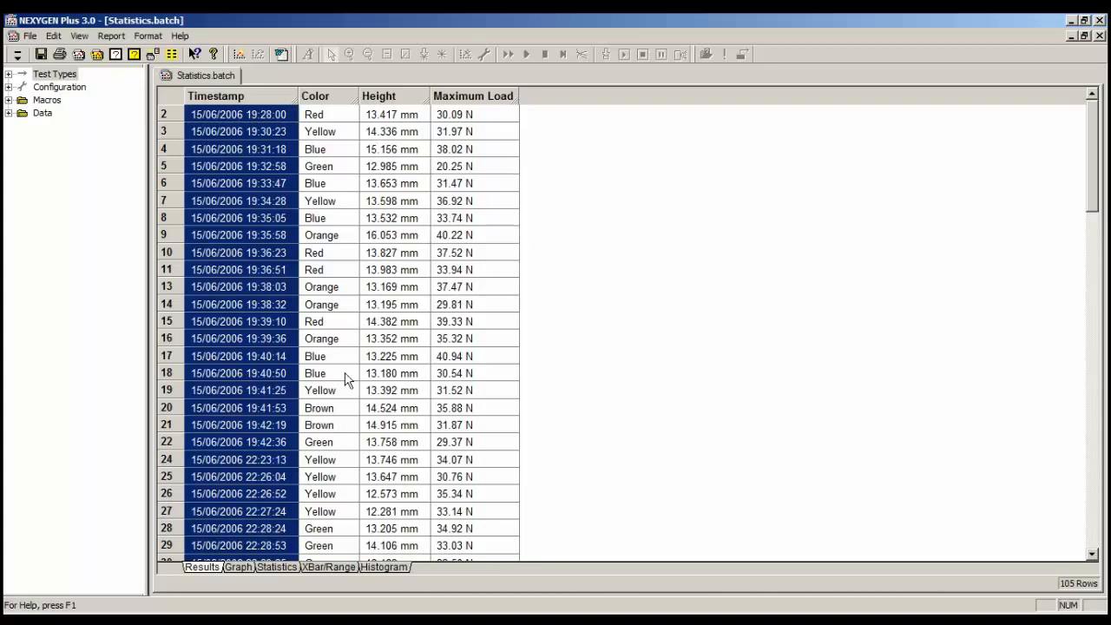
Review the batch statistics, including the passed and failed row counts, and return to the results table
click(278, 568)
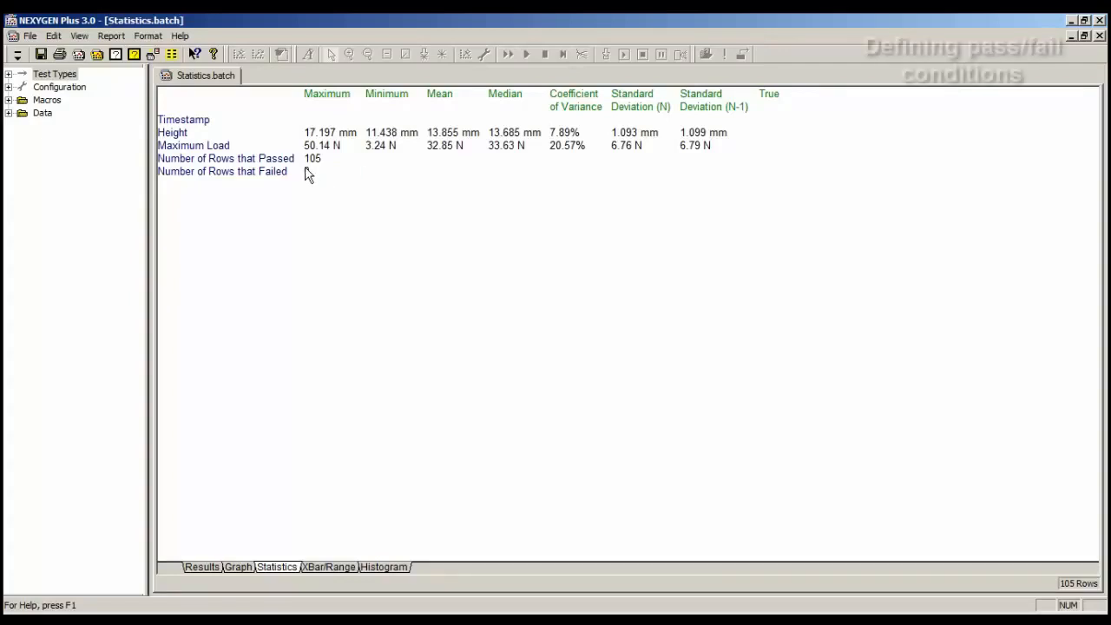
click(202, 568)
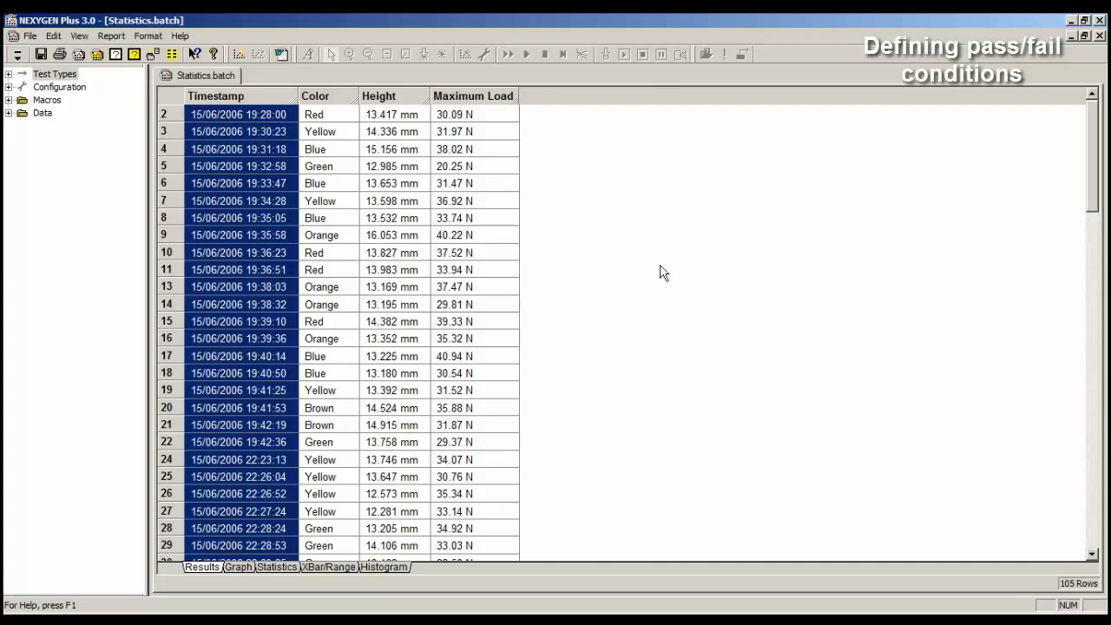
Set the Maximum Load column's pass/fail limits to Within Range, from 25 N to 60 N
right_click(488, 102)
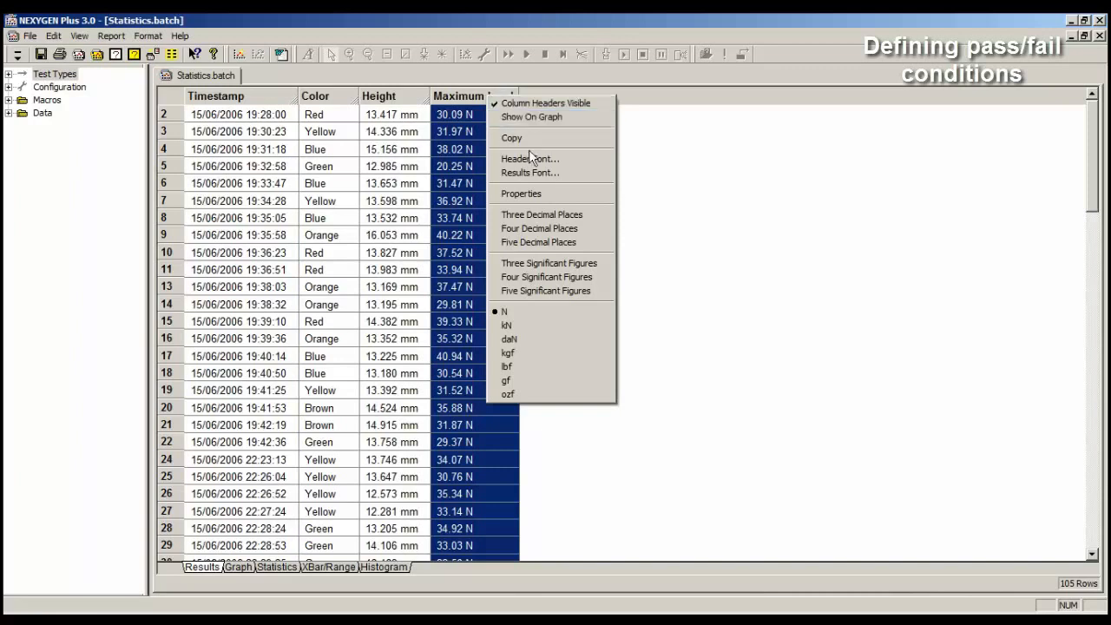
click(556, 192)
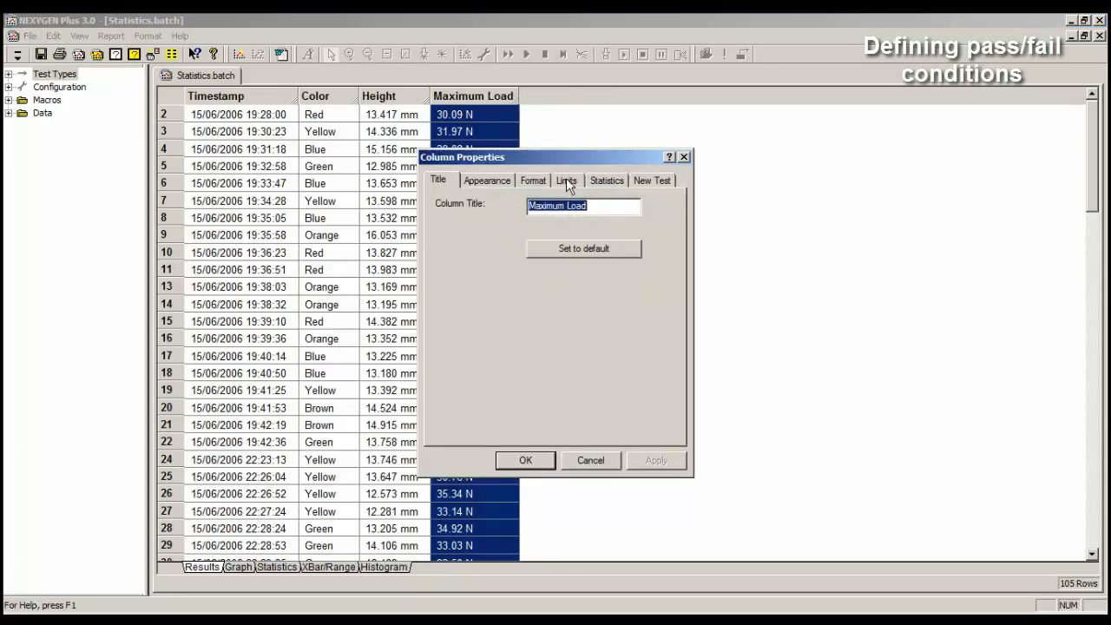
click(566, 180)
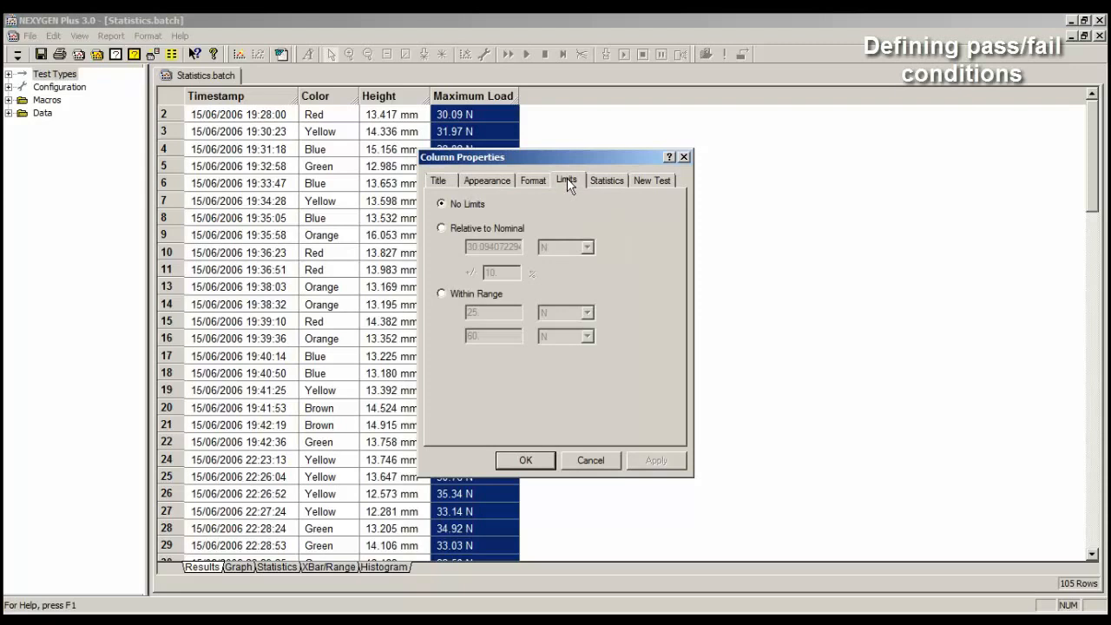
click(443, 294)
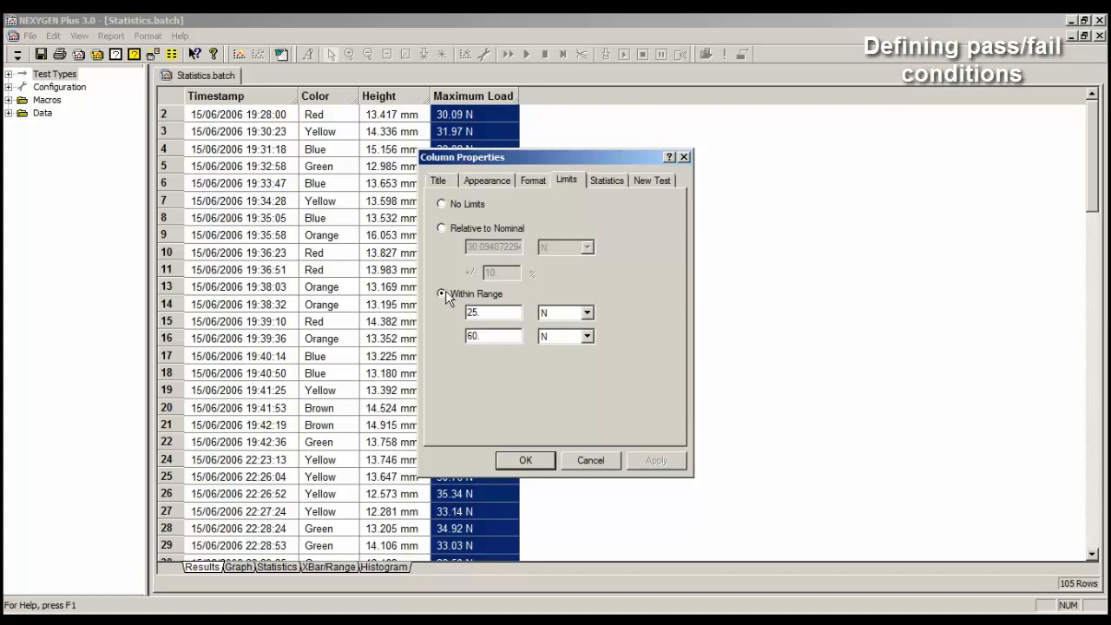
double_click(487, 312)
click(557, 316)
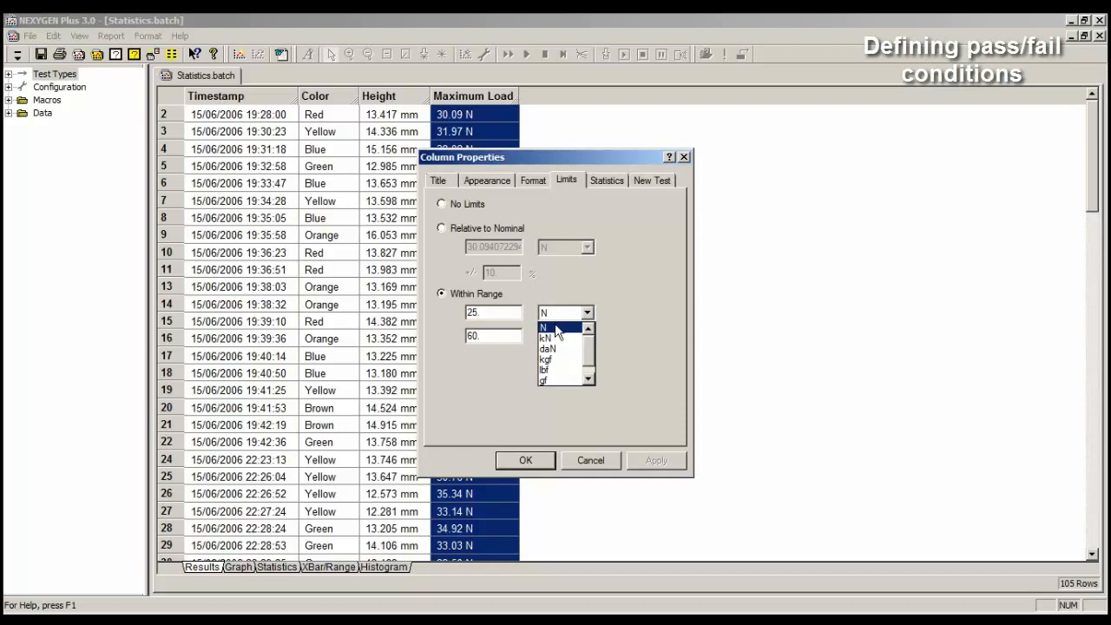
click(557, 329)
double_click(492, 336)
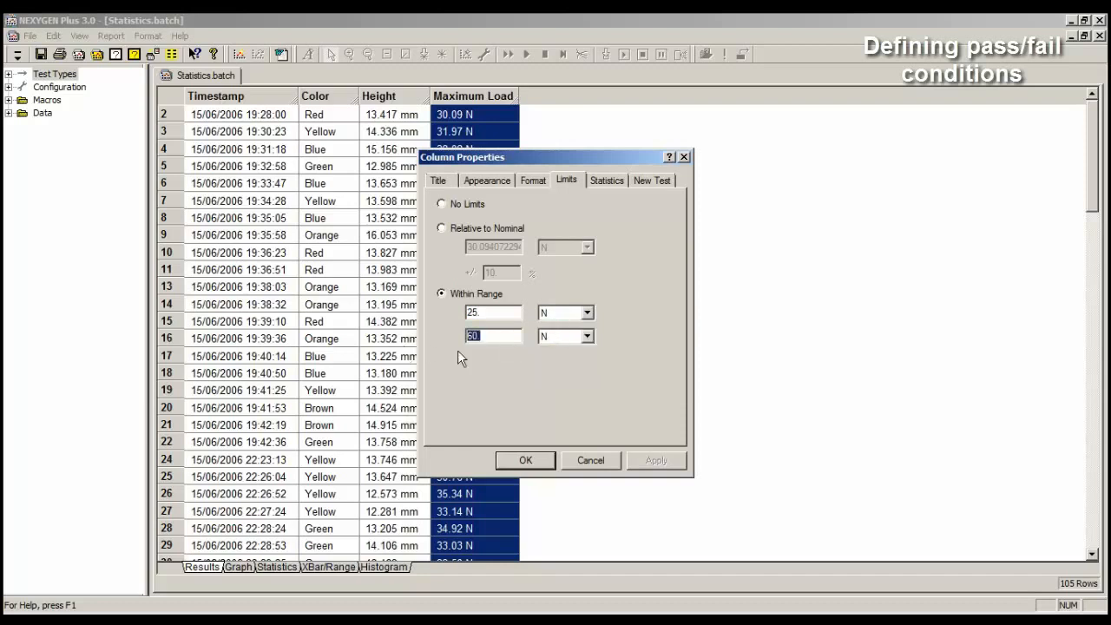
click(563, 338)
click(562, 348)
click(525, 461)
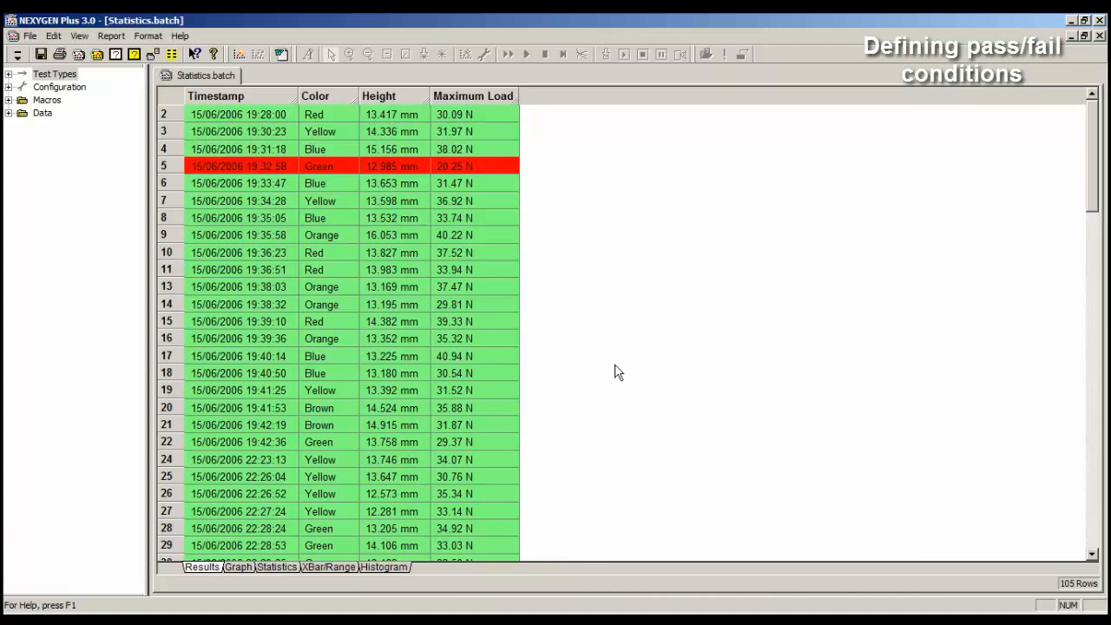
Inspect row 5 and look through the results table for the rows marked as failed
click(175, 170)
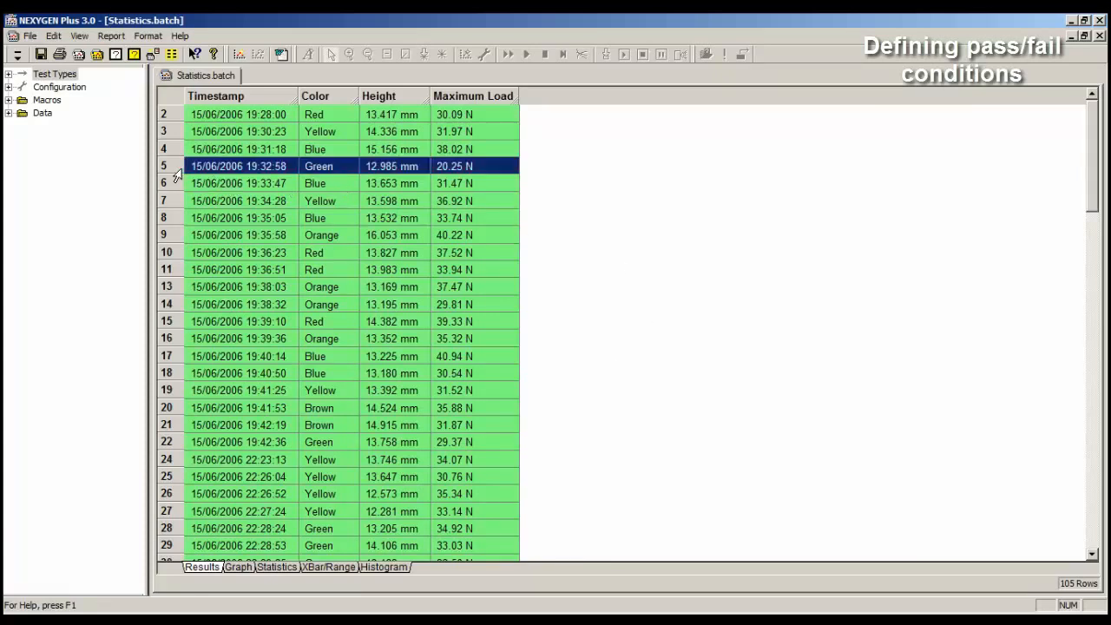
click(689, 310)
scroll(684, 310, down, 4)
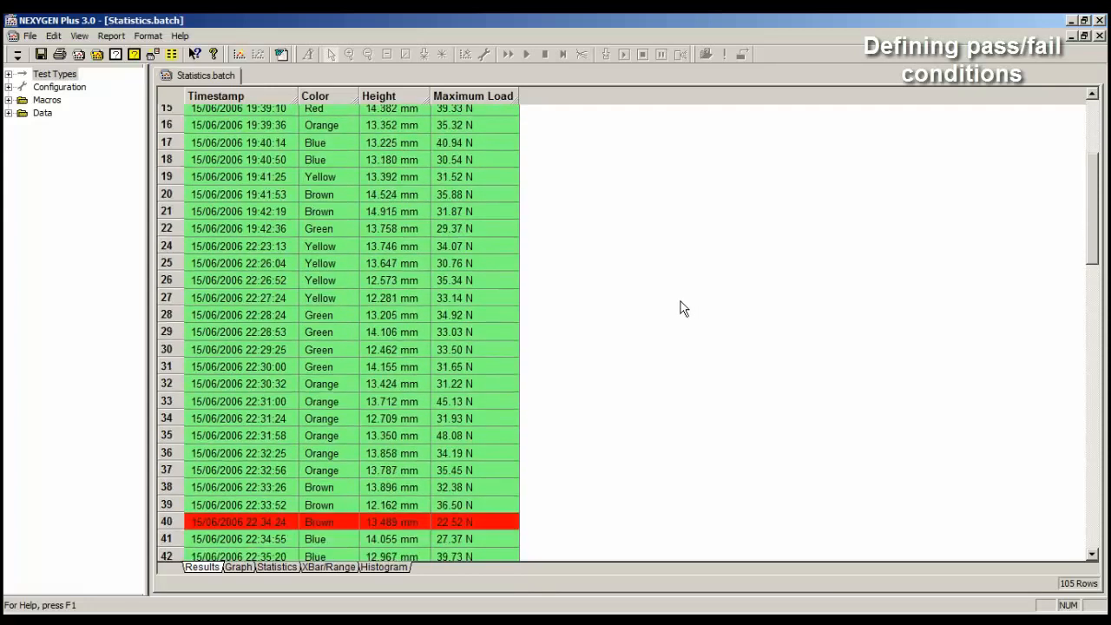
scroll(683, 309, down, 20)
scroll(676, 311, down, 2)
scroll(673, 312, up, 12)
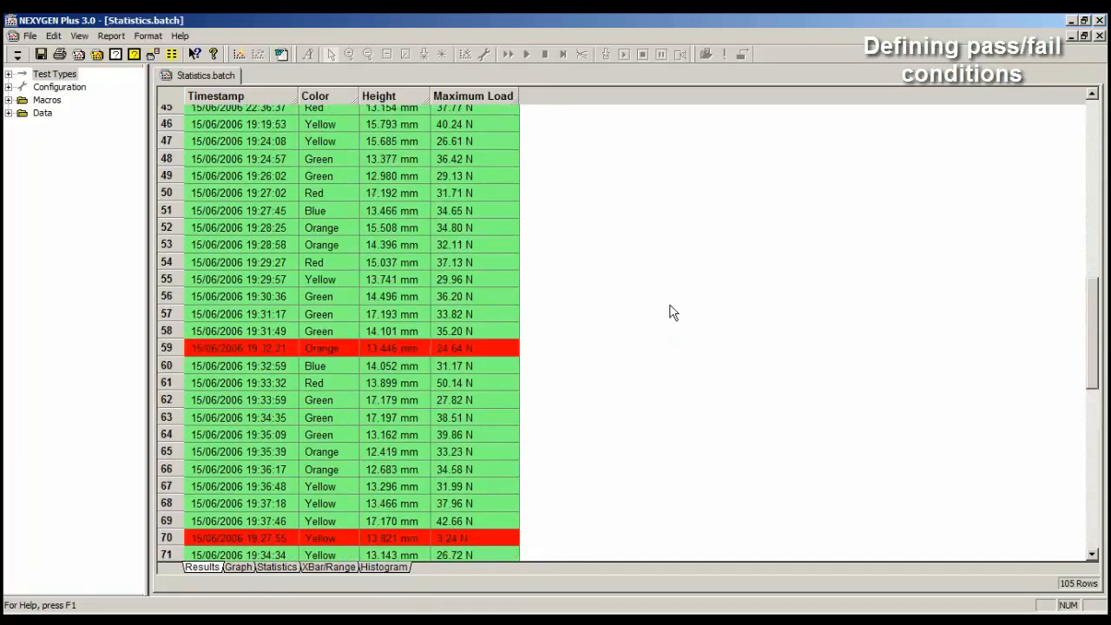
scroll(674, 312, up, 8)
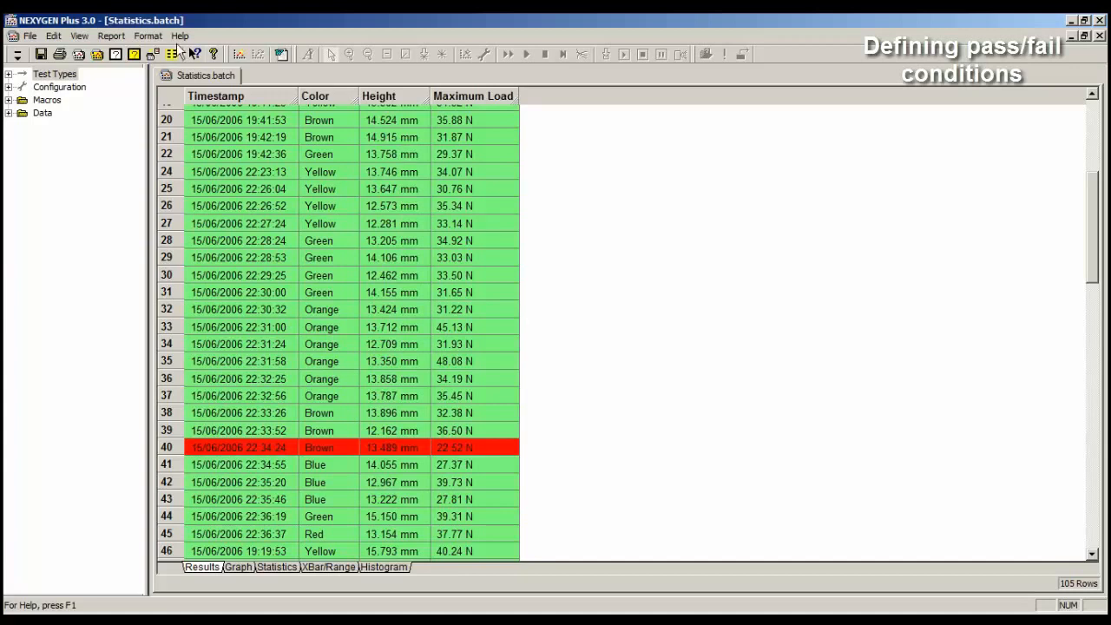
Run a row query that shows only the rows that failed
click(80, 36)
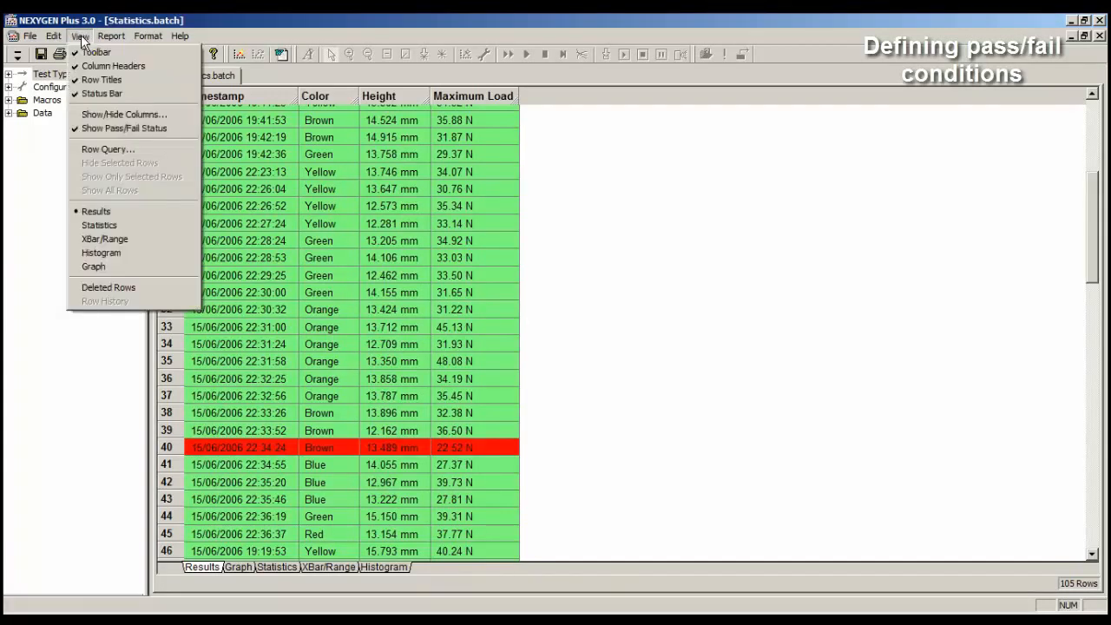
click(153, 149)
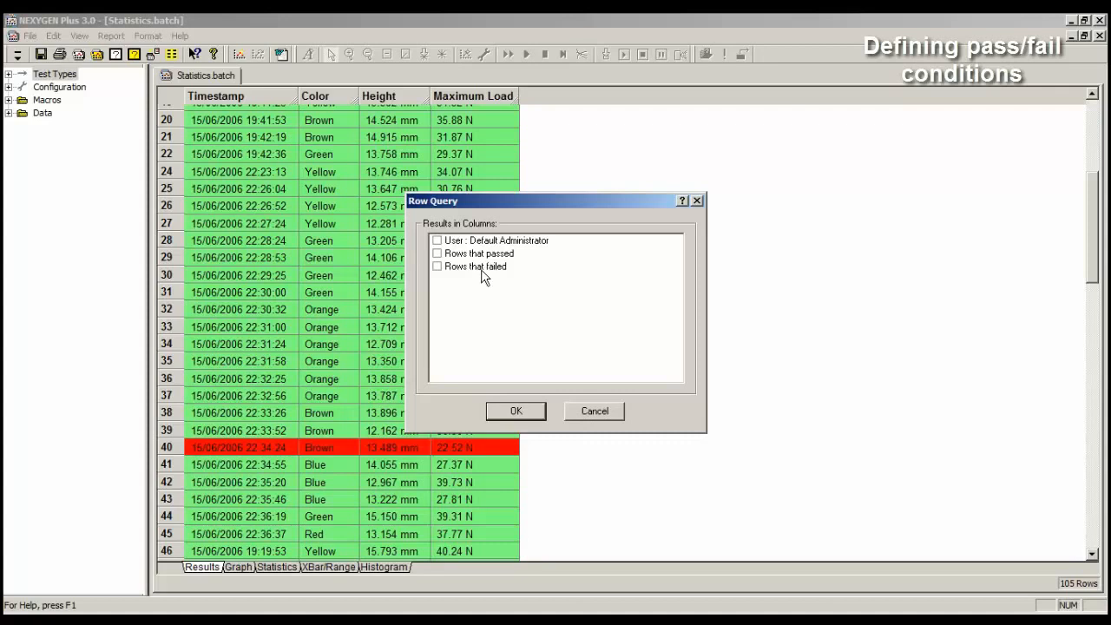
click(438, 267)
click(508, 412)
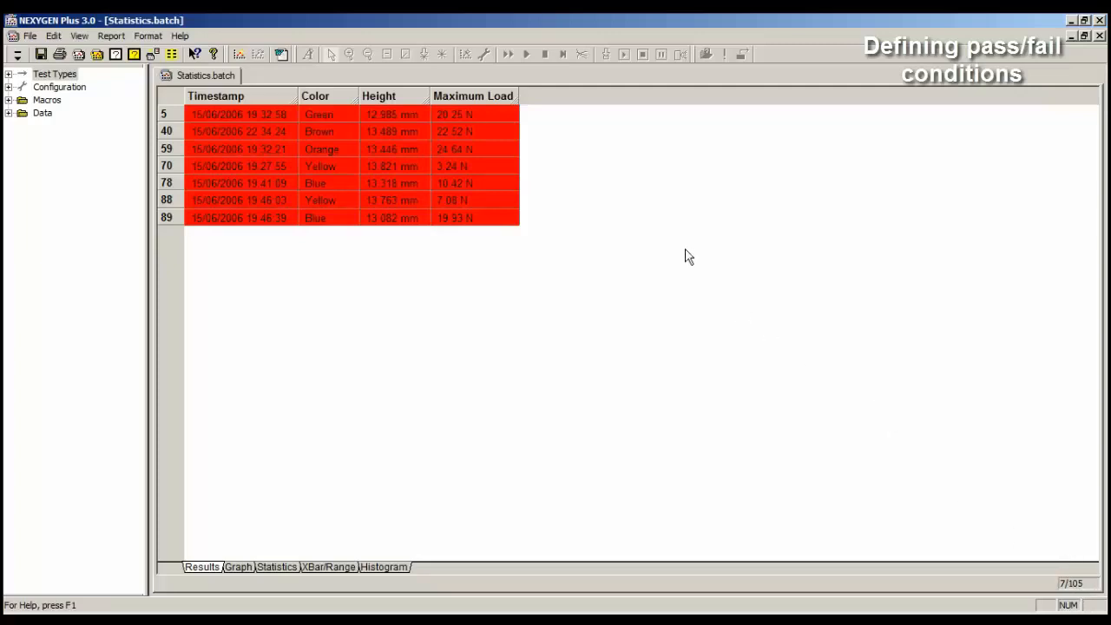
Check the failed rows' Maximum Load values, open the graph for row 88 and browse the neighbouring failed tests' graphs
click(476, 95)
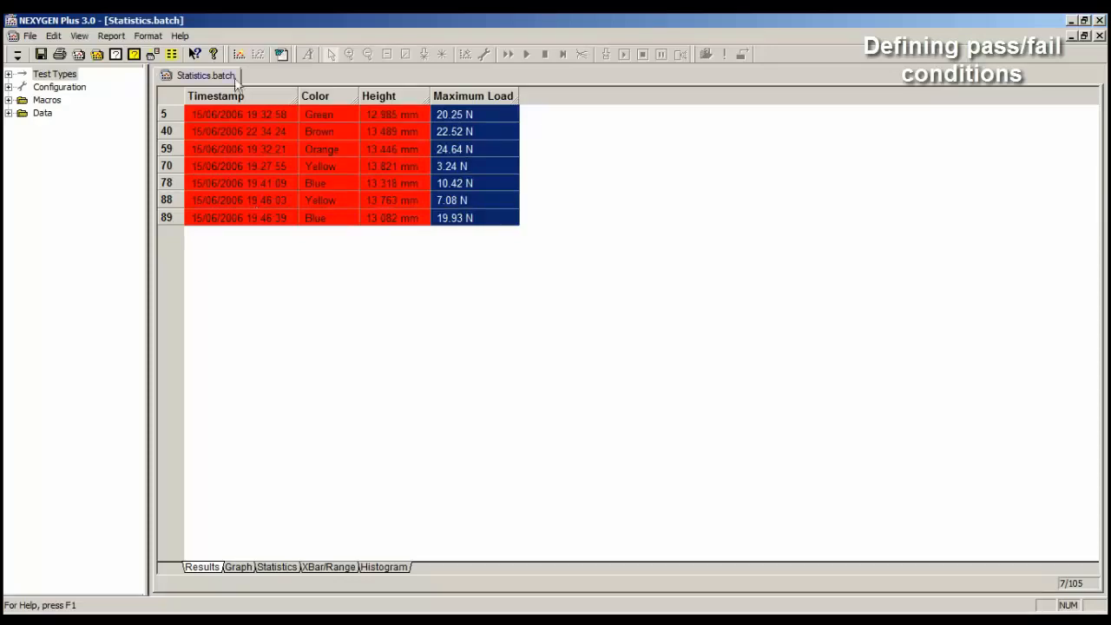
double_click(165, 200)
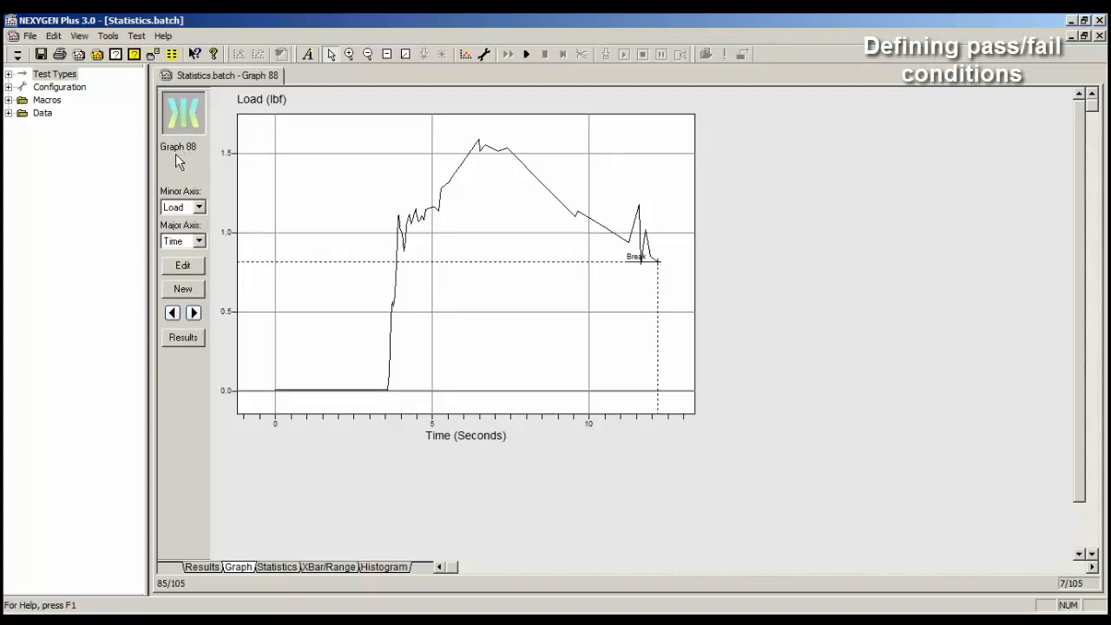
click(174, 313)
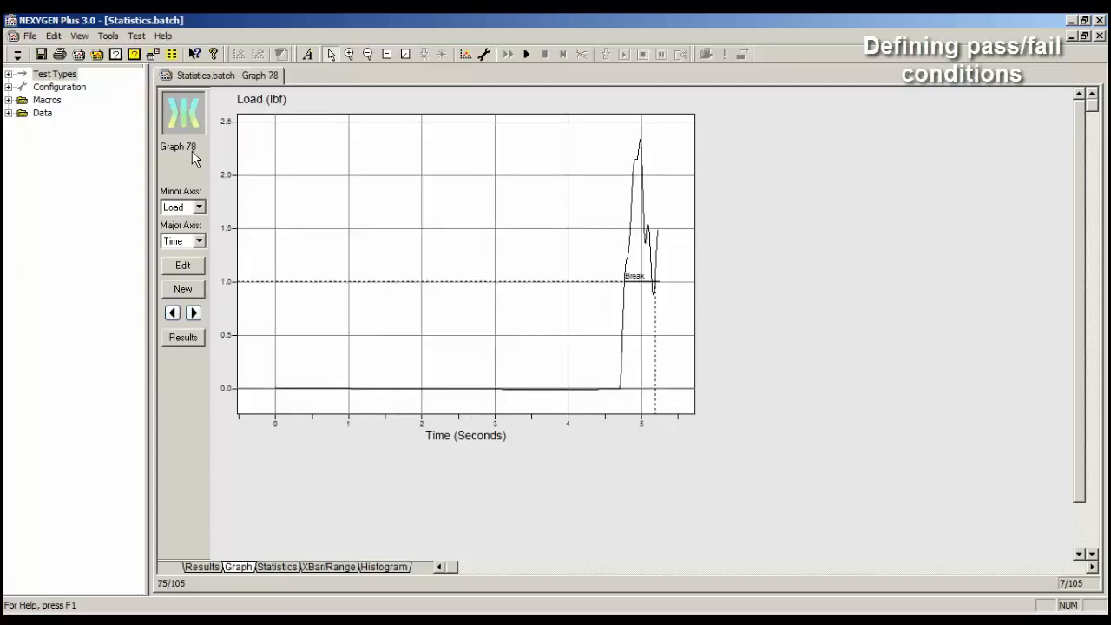
click(171, 314)
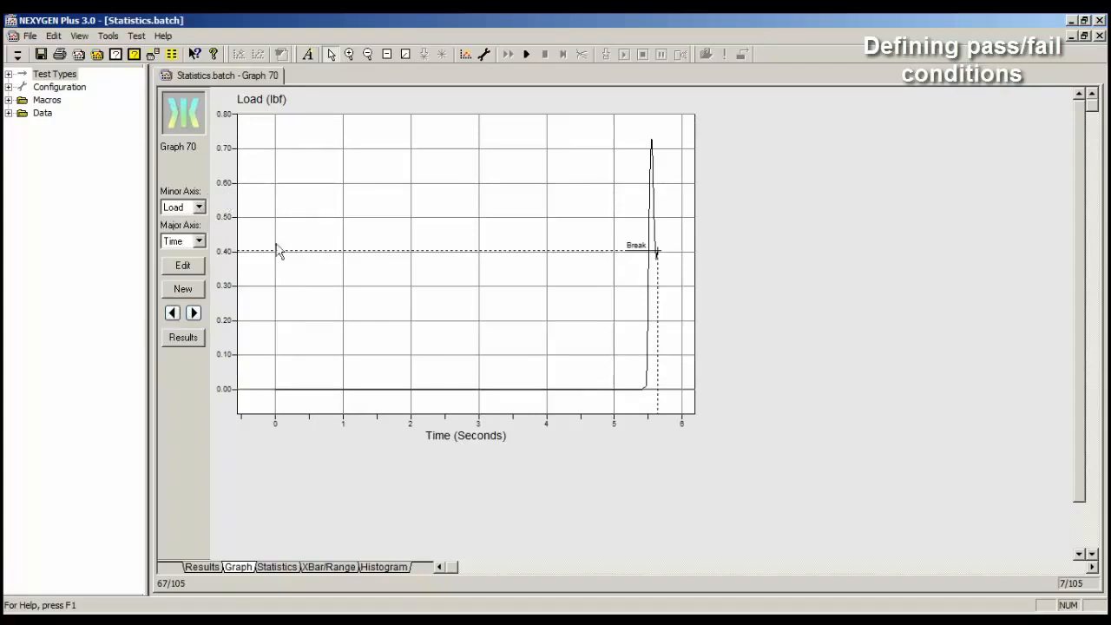
click(193, 314)
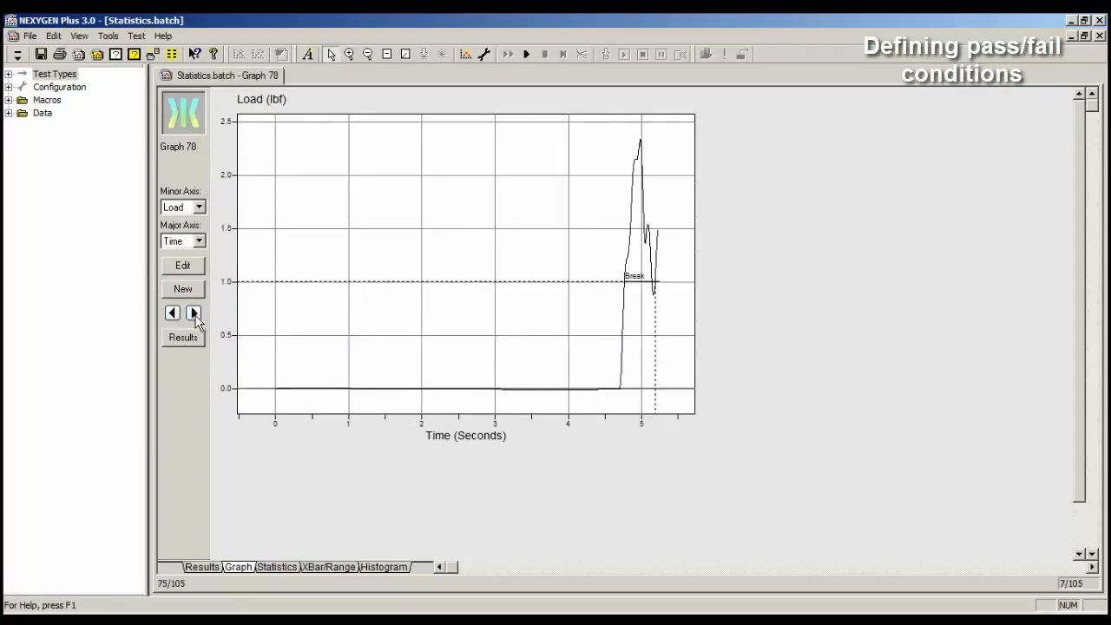
click(194, 315)
click(194, 317)
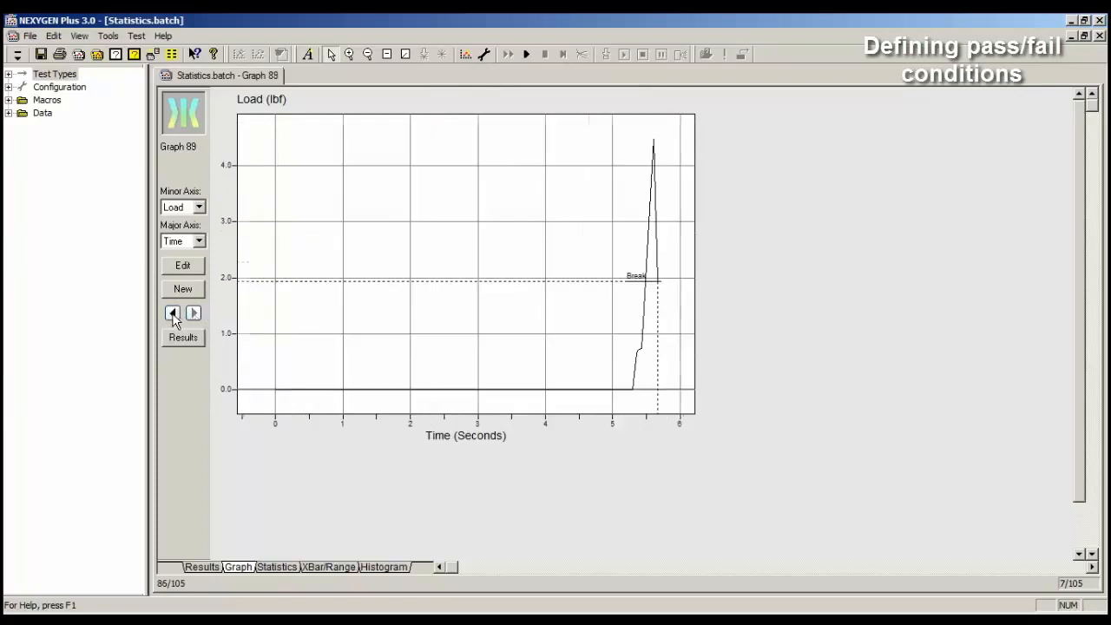
click(173, 314)
click(173, 313)
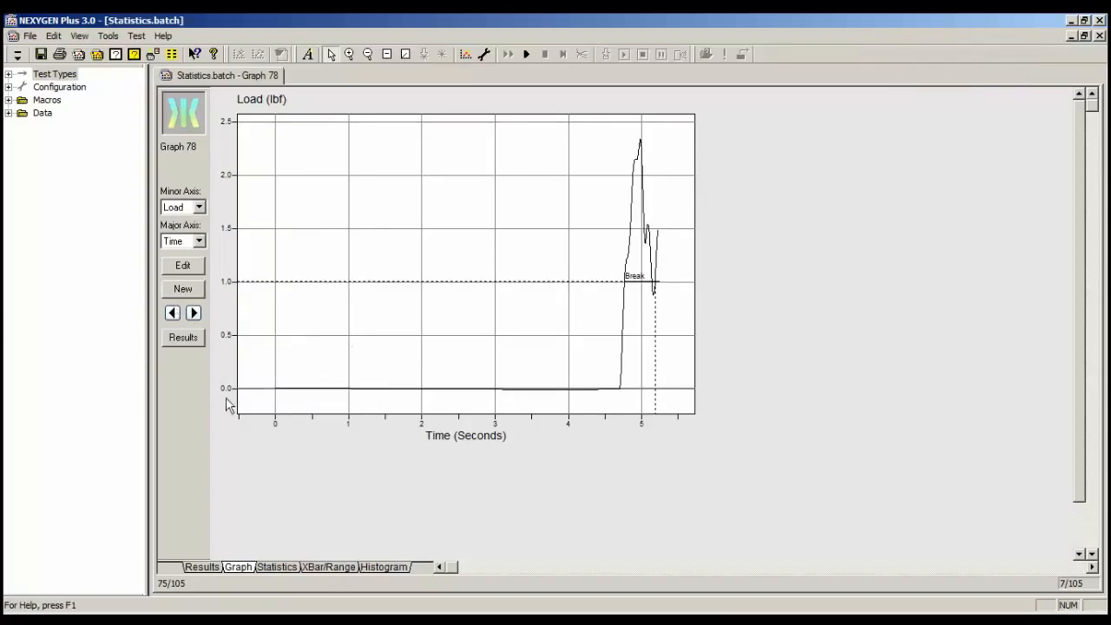
View the statistics for the failed rows, and remove the filter so all rows are included
click(271, 567)
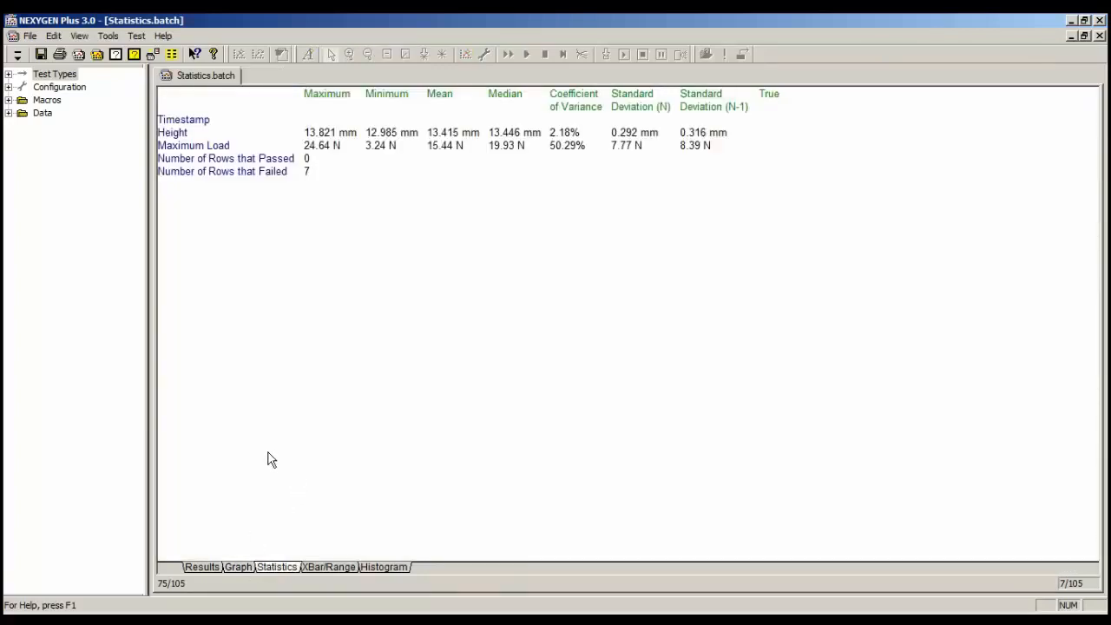
click(121, 389)
click(193, 390)
click(79, 35)
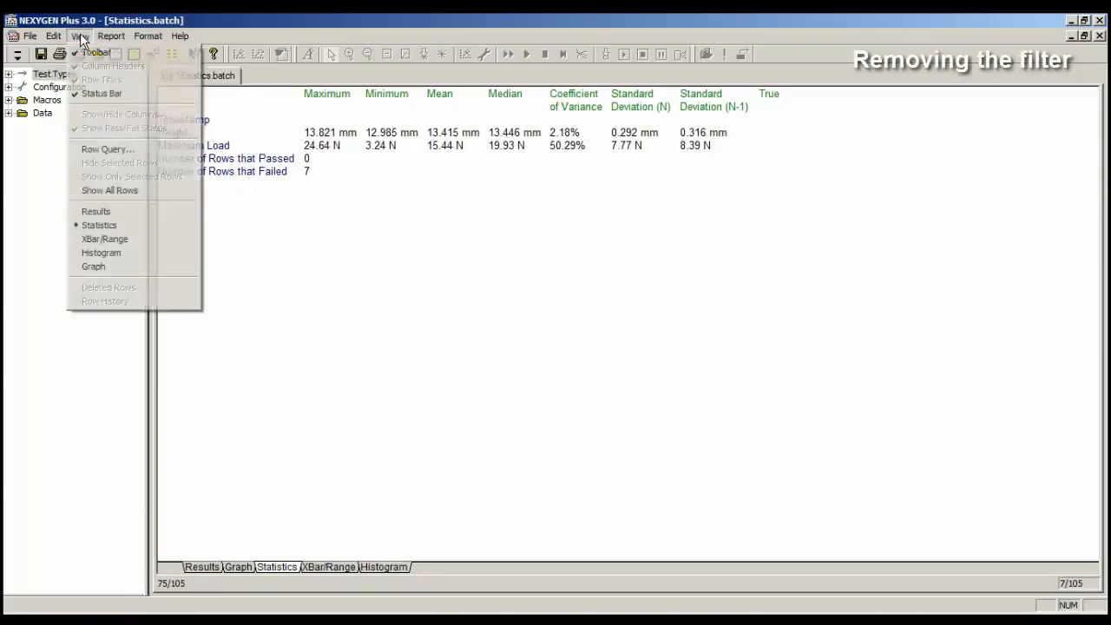
click(140, 192)
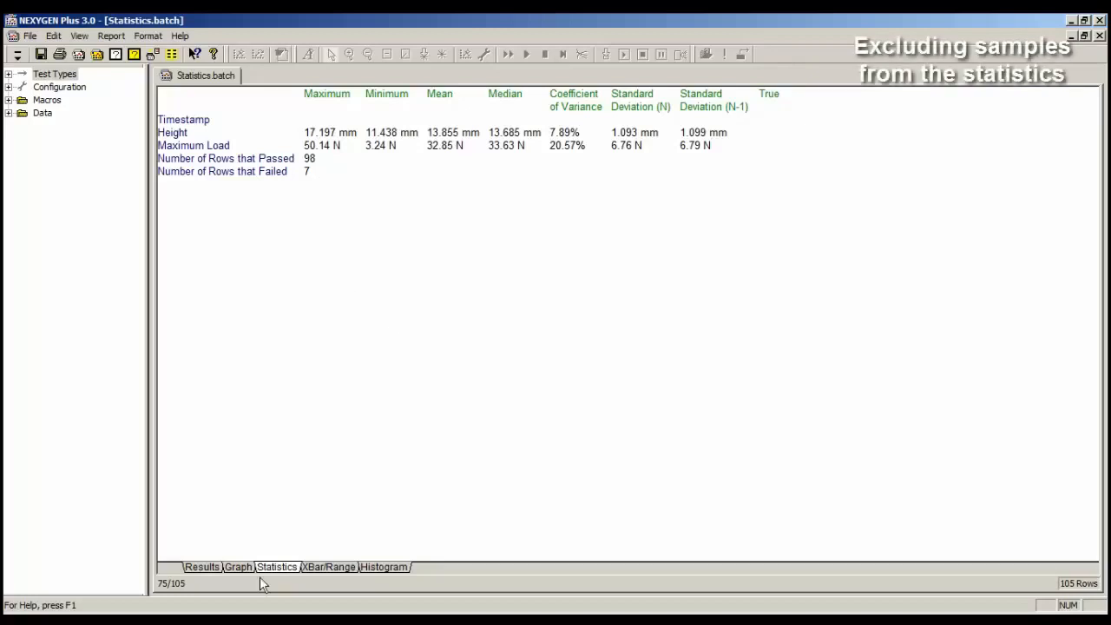
Return to the results table and run a row query that shows only the rows that failed
click(201, 566)
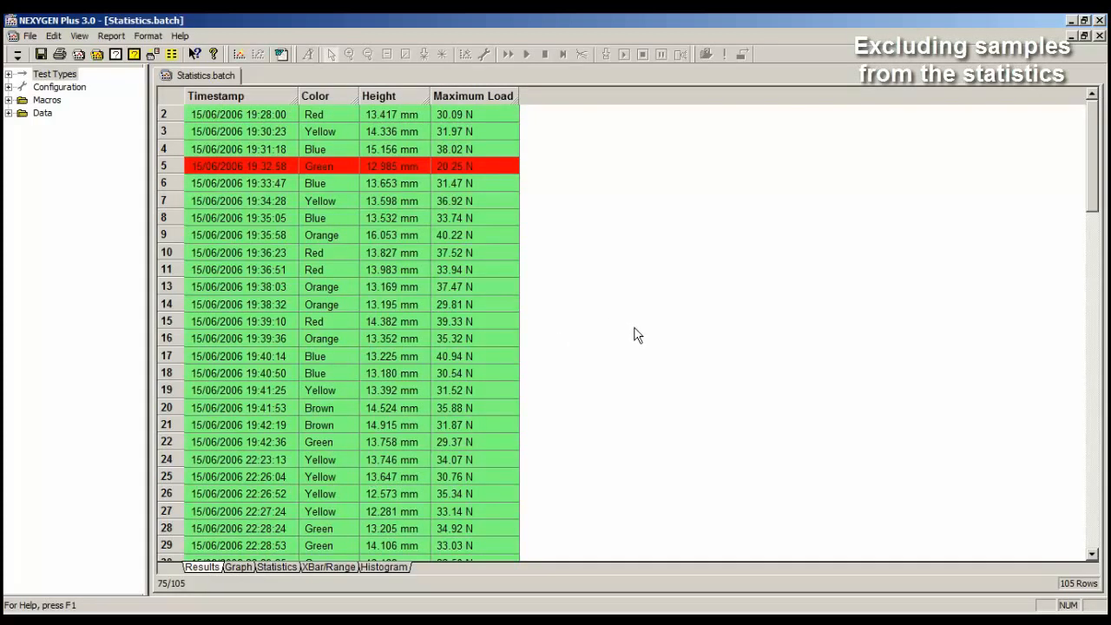
click(79, 36)
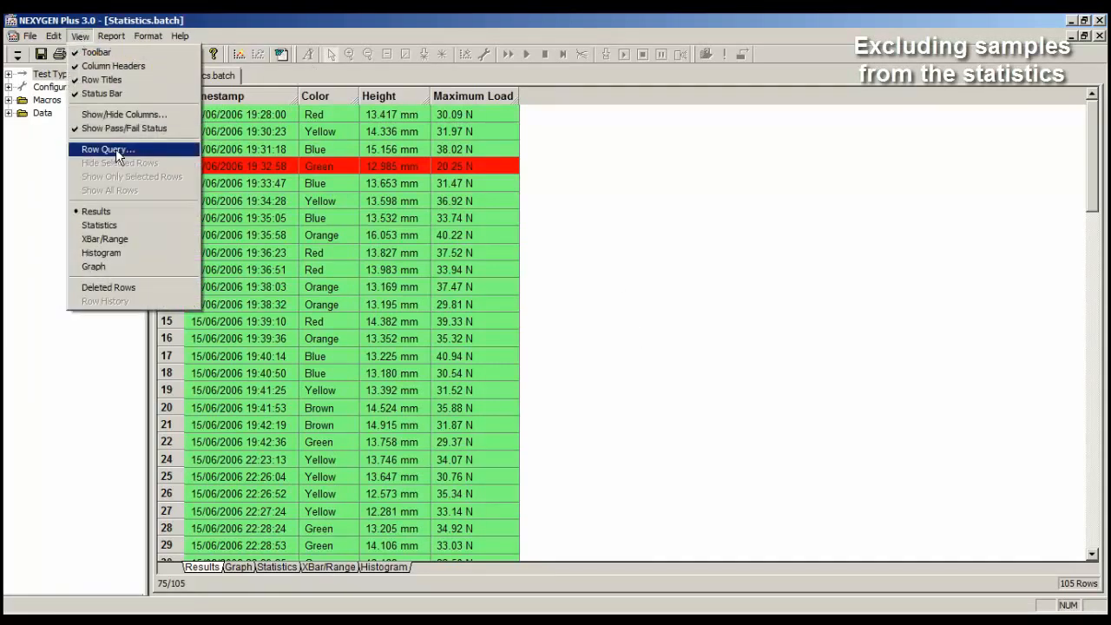
click(118, 149)
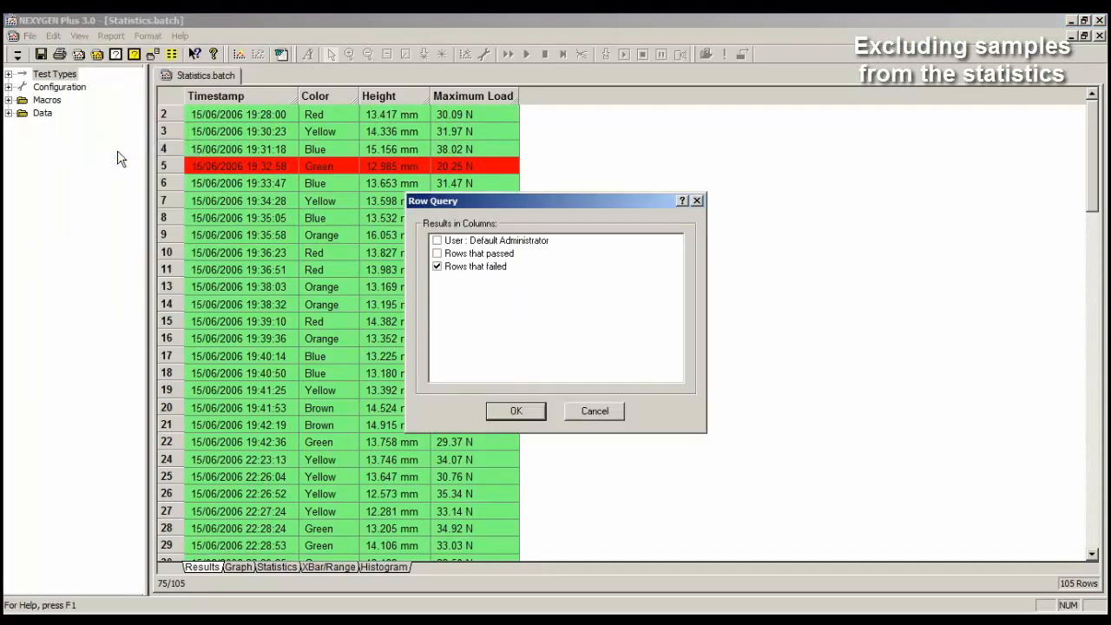
click(464, 269)
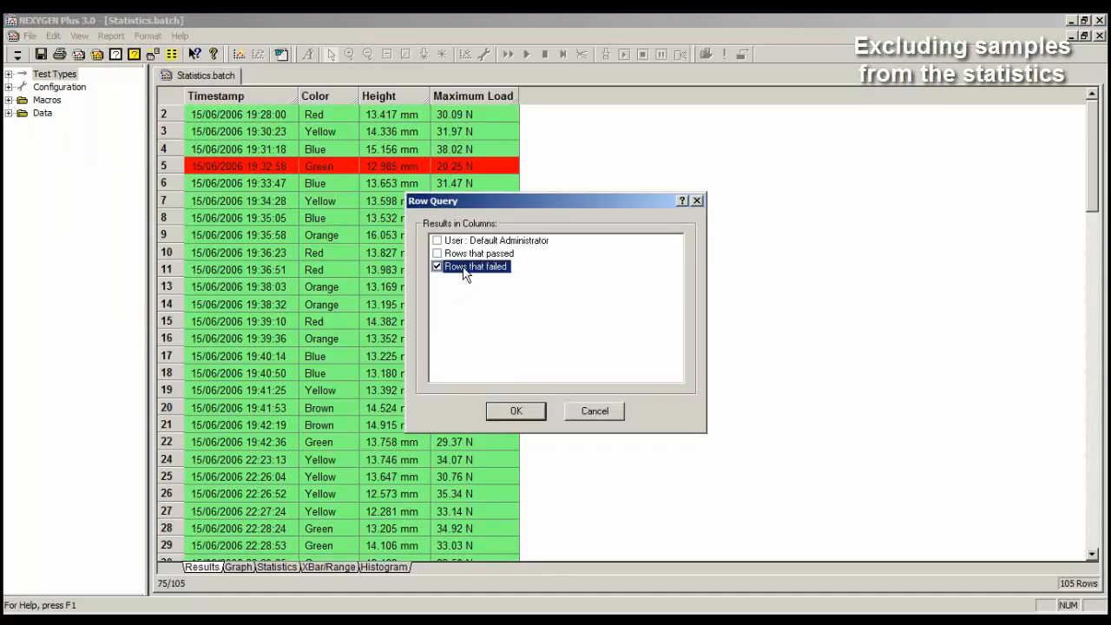
click(517, 412)
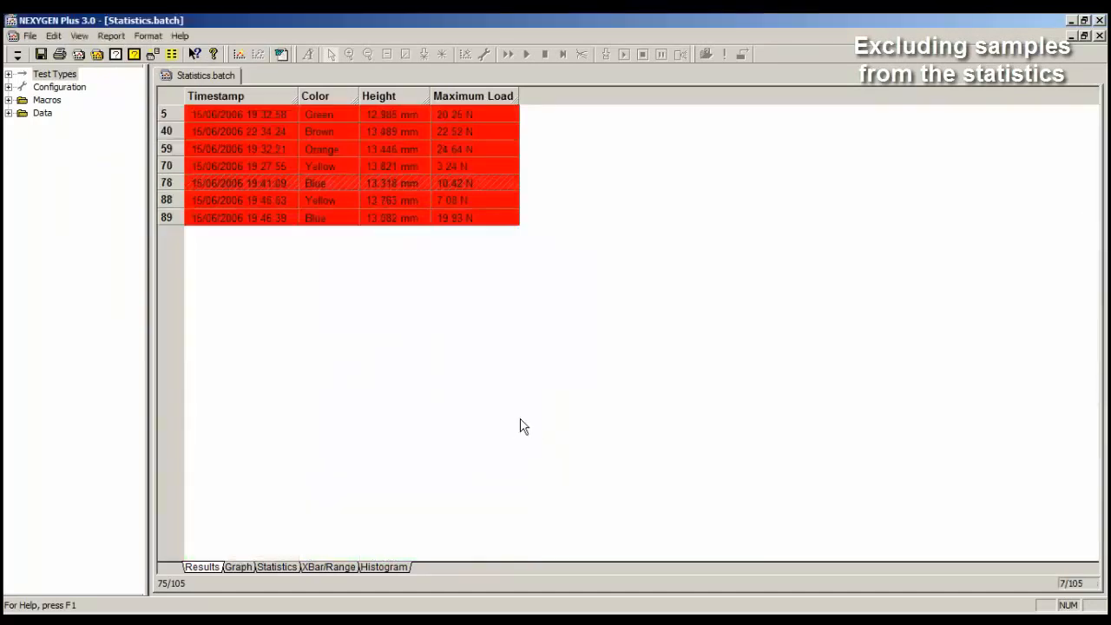
Try to set all the failed rows, 5 to 89, to be ignored in the statistics
click(473, 95)
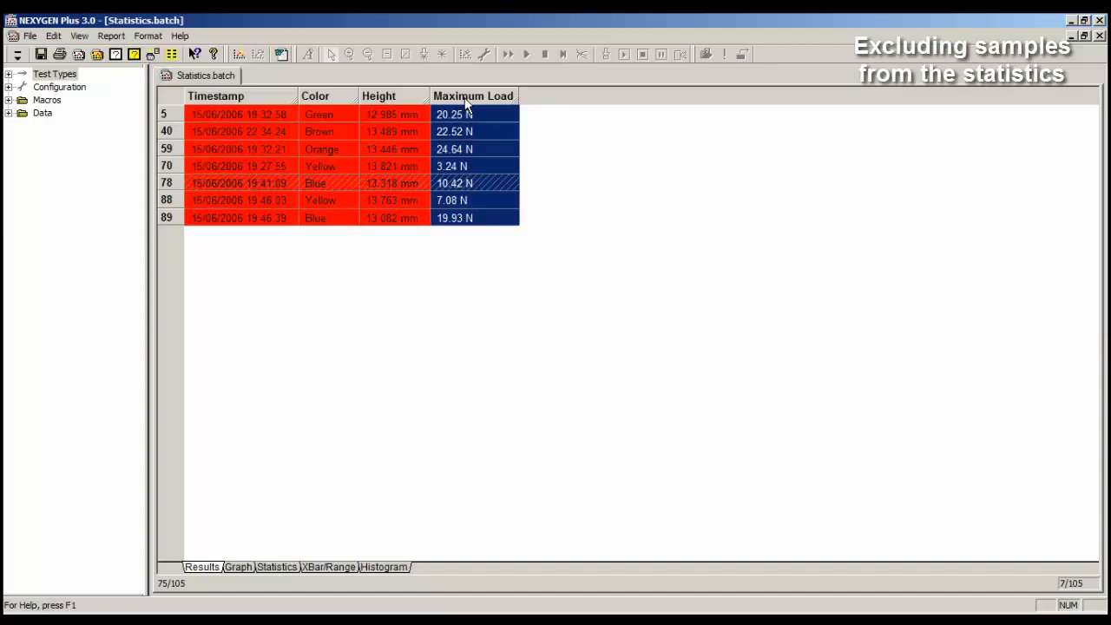
click(164, 115)
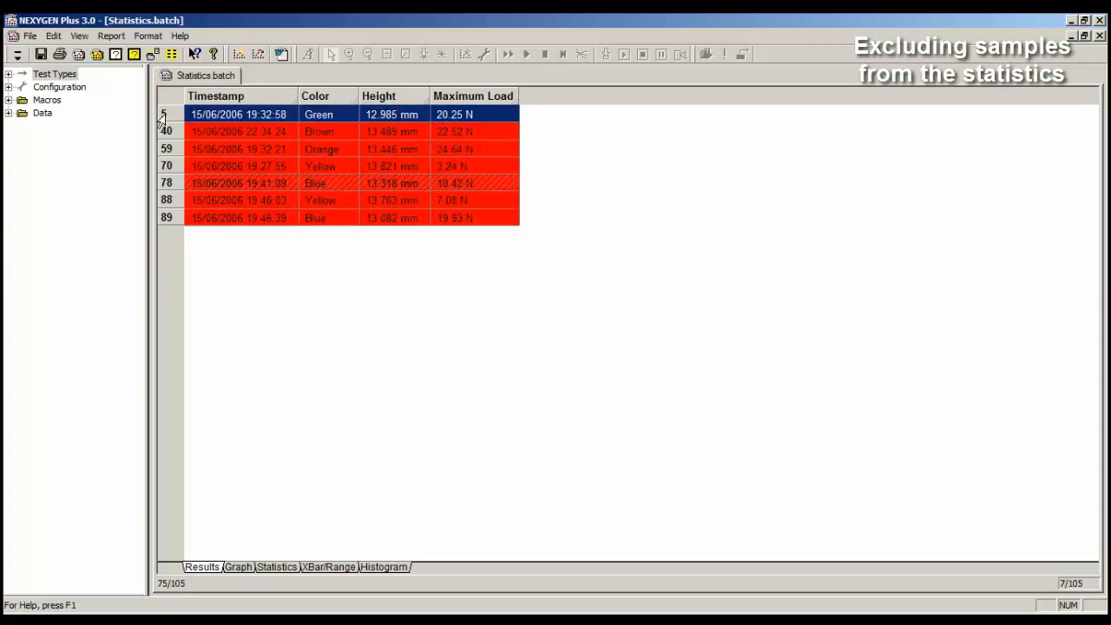
shift+click(163, 218)
right_click(163, 218)
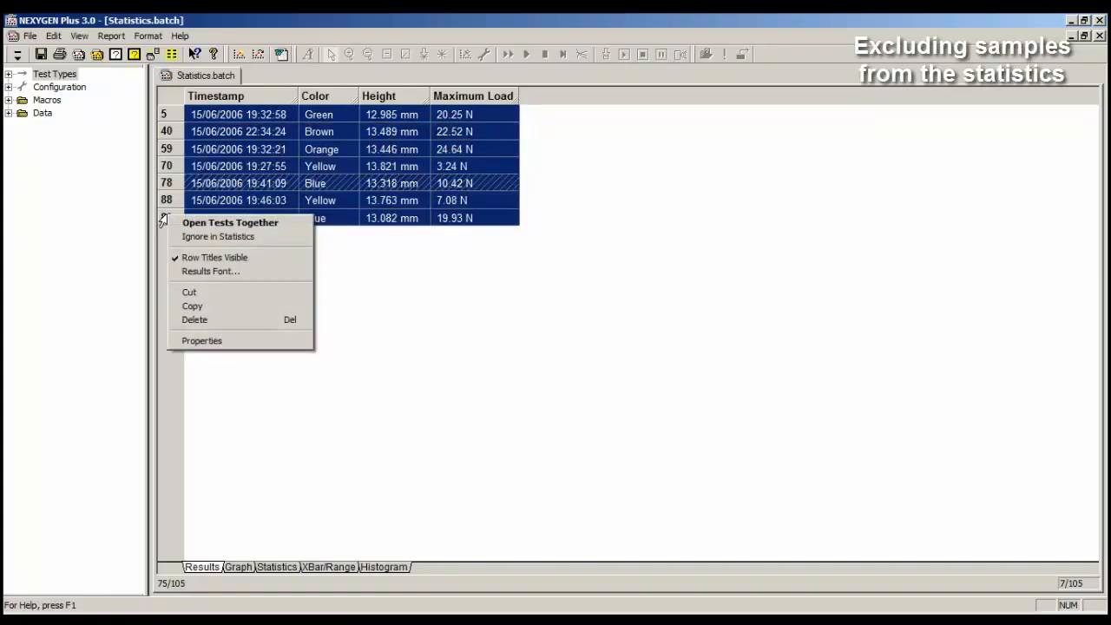
click(232, 236)
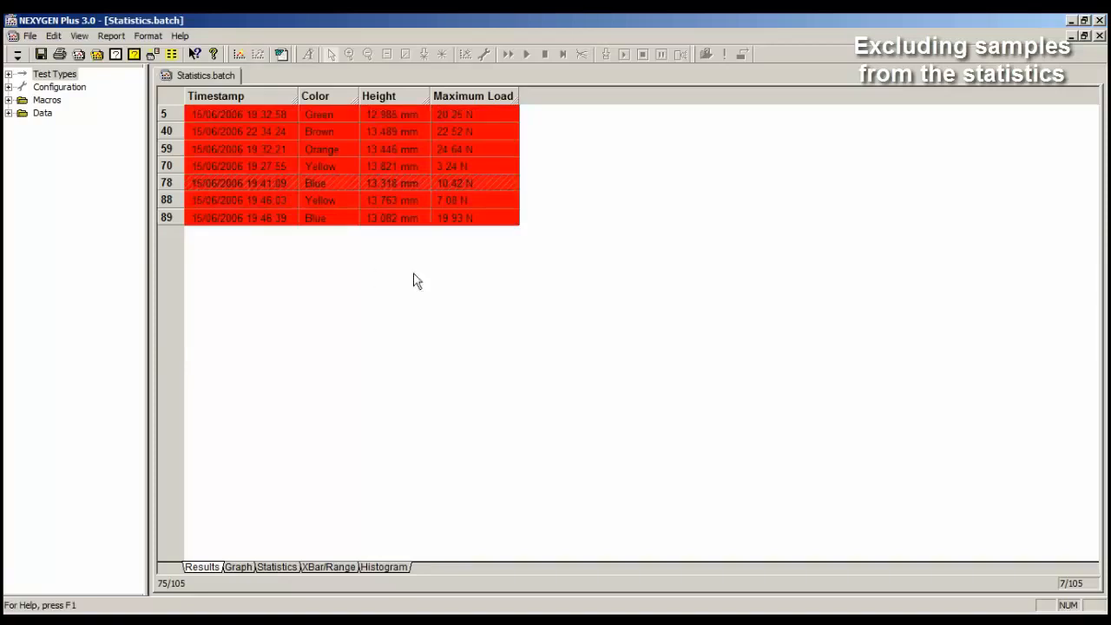
Check the Maximum Load values of failed rows 5, 40, 59 and 89
click(462, 114)
click(464, 131)
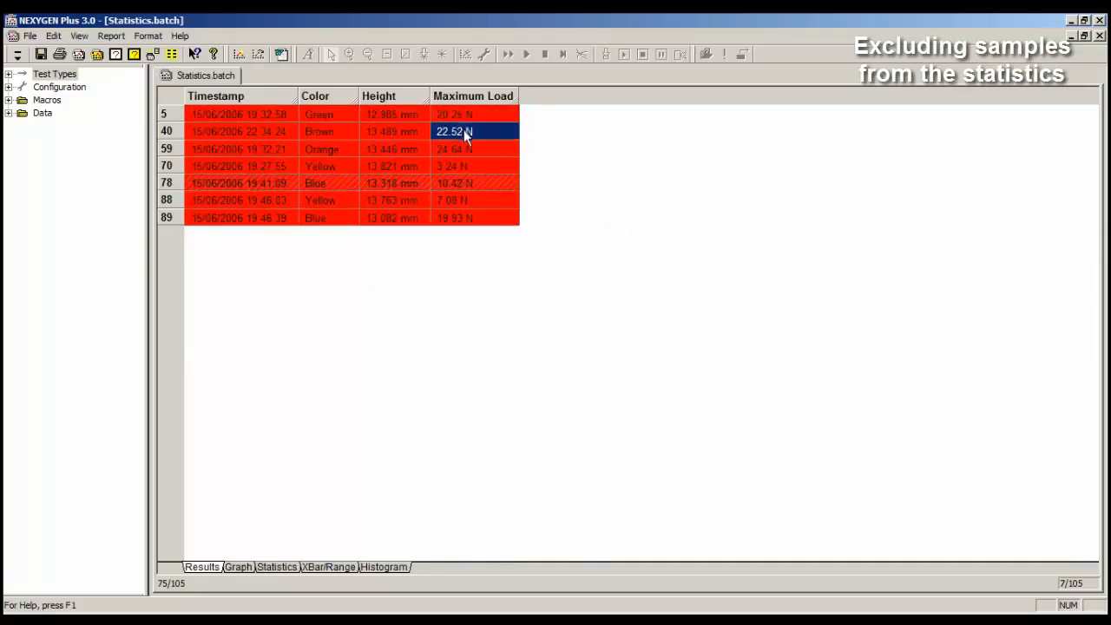
click(460, 149)
click(461, 217)
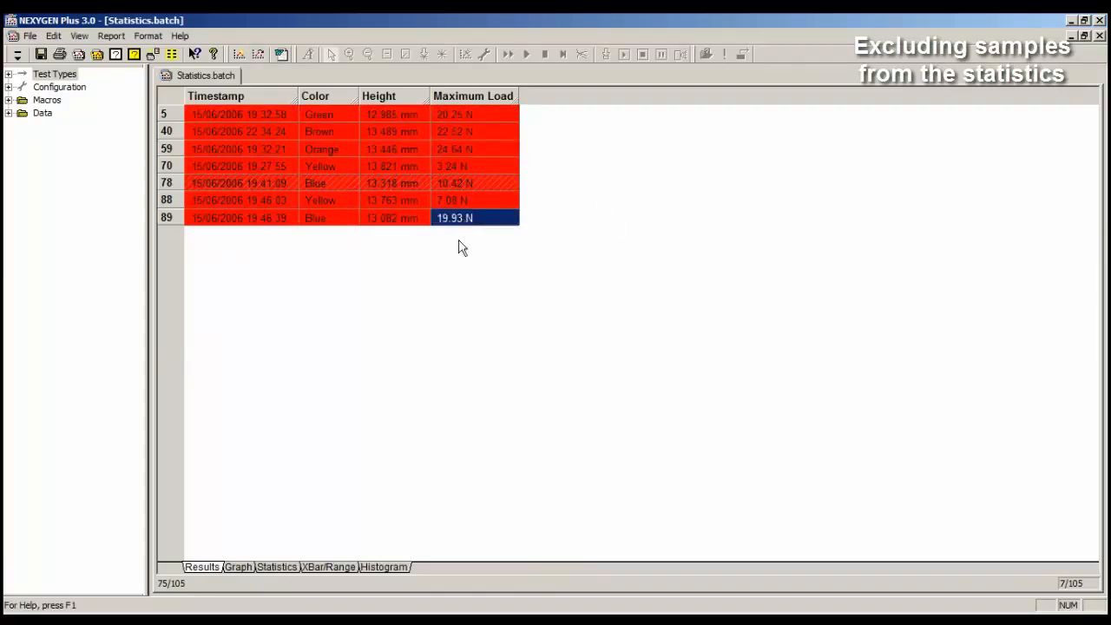
Exclude rows 70, 78 and 88 from the calculations with Ignore in Statistics
click(163, 167)
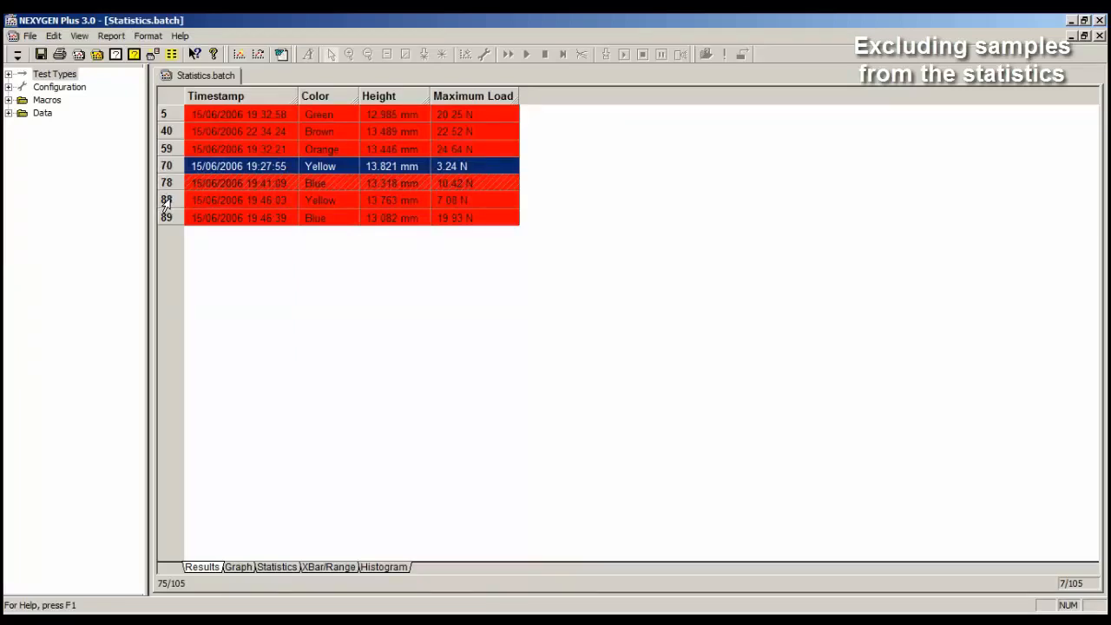
shift+click(165, 200)
right_click(170, 204)
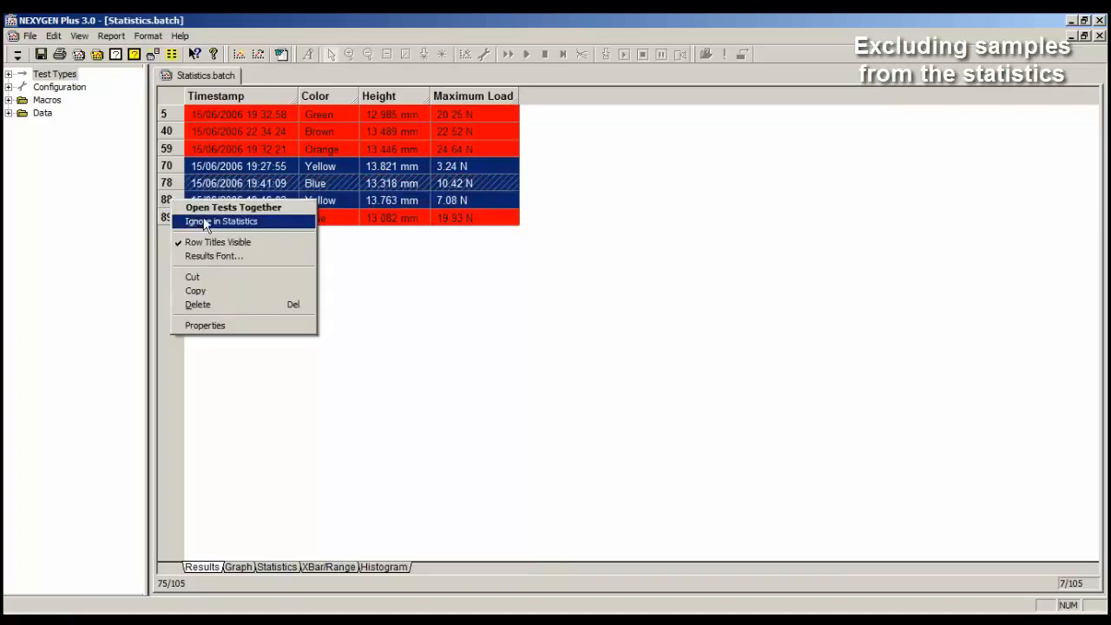
click(205, 223)
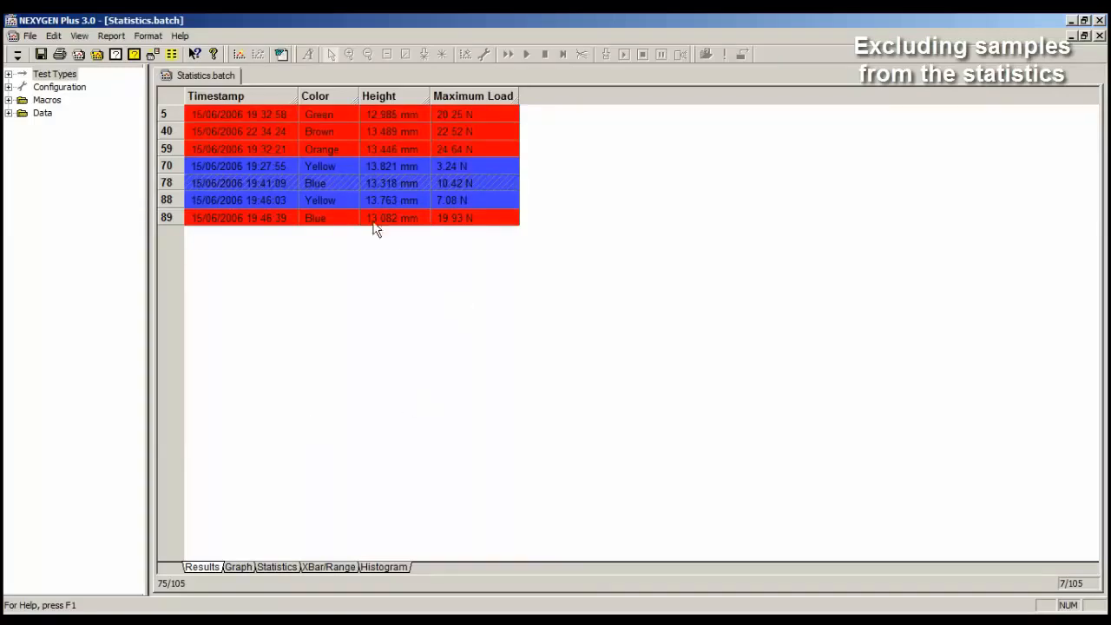
Check the statistics with the ignored rows left out, and show all rows again
click(274, 567)
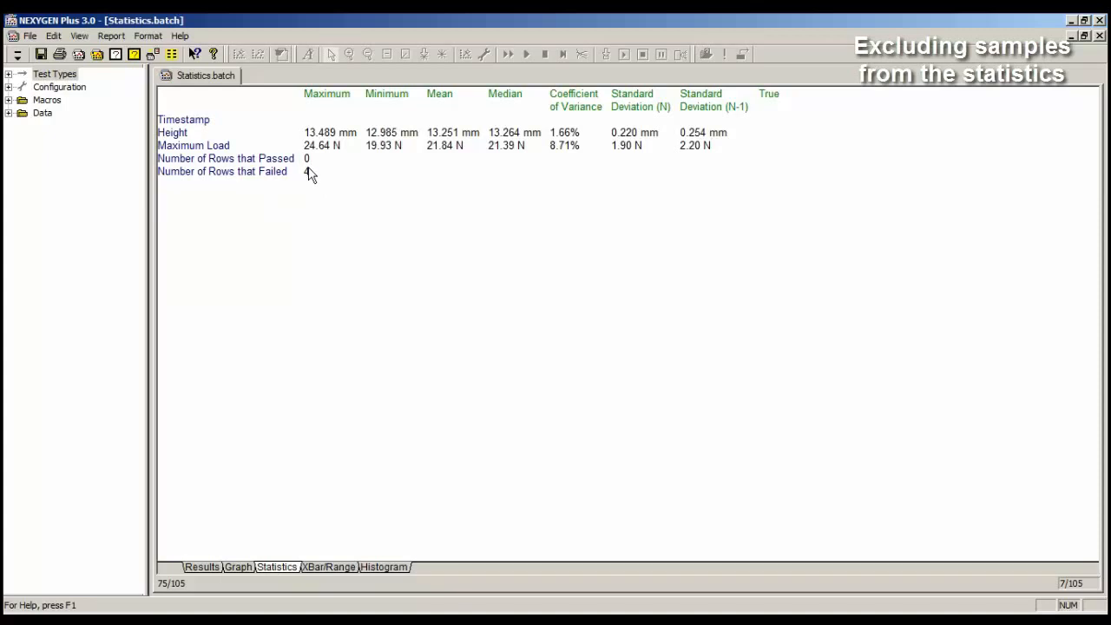
click(105, 243)
click(186, 252)
click(78, 37)
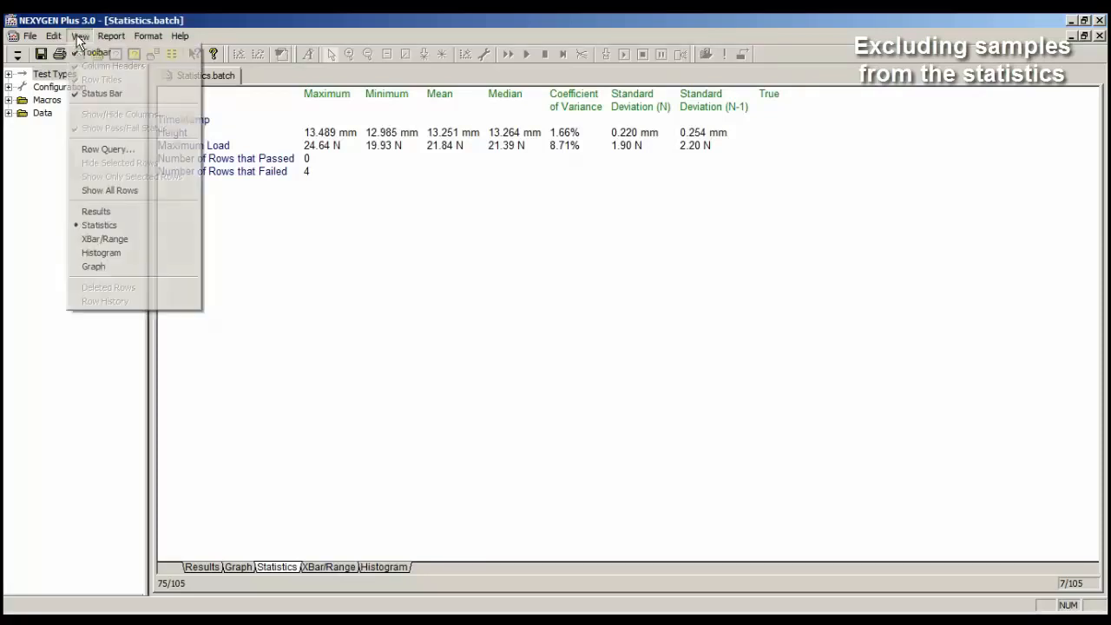
click(127, 190)
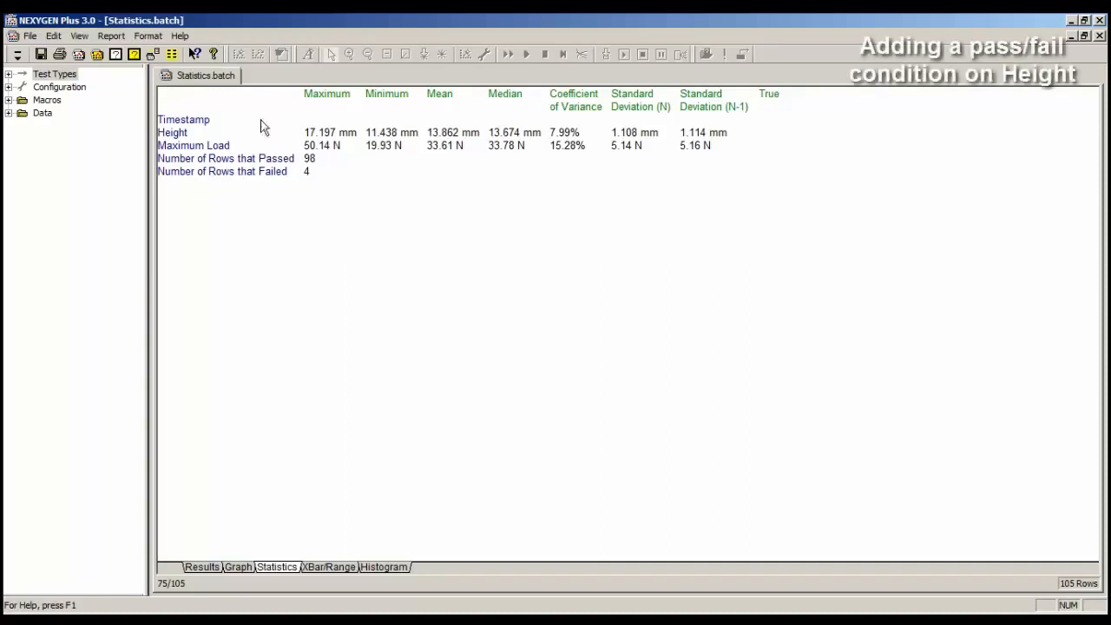
Set the Height column's pass/fail limits in the results table to Within Range, from 12 mm to 18 mm
click(204, 568)
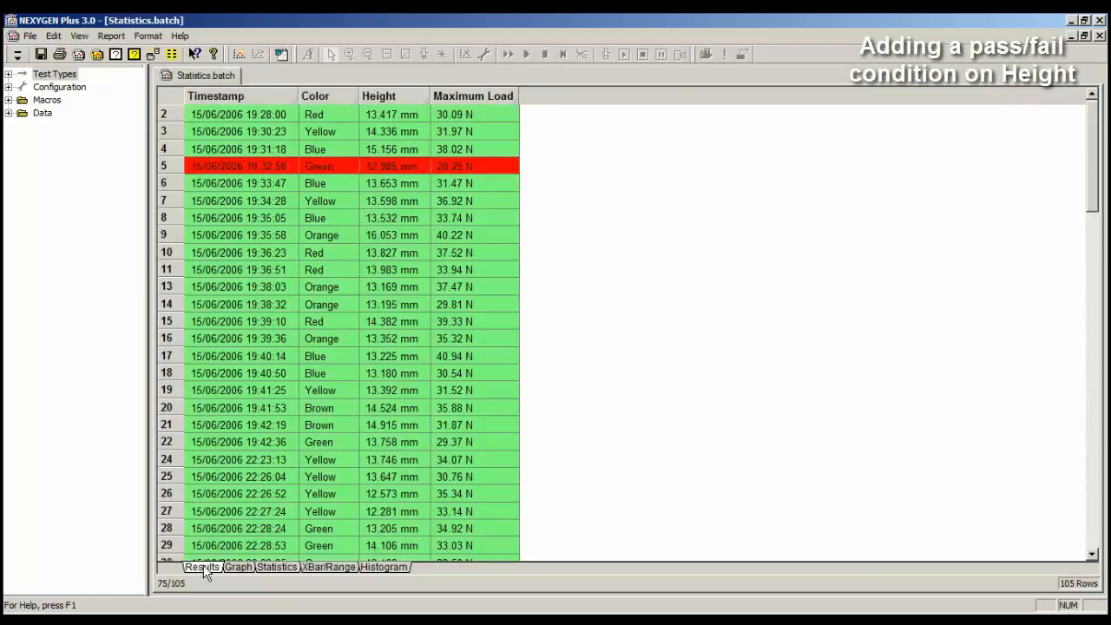
click(468, 97)
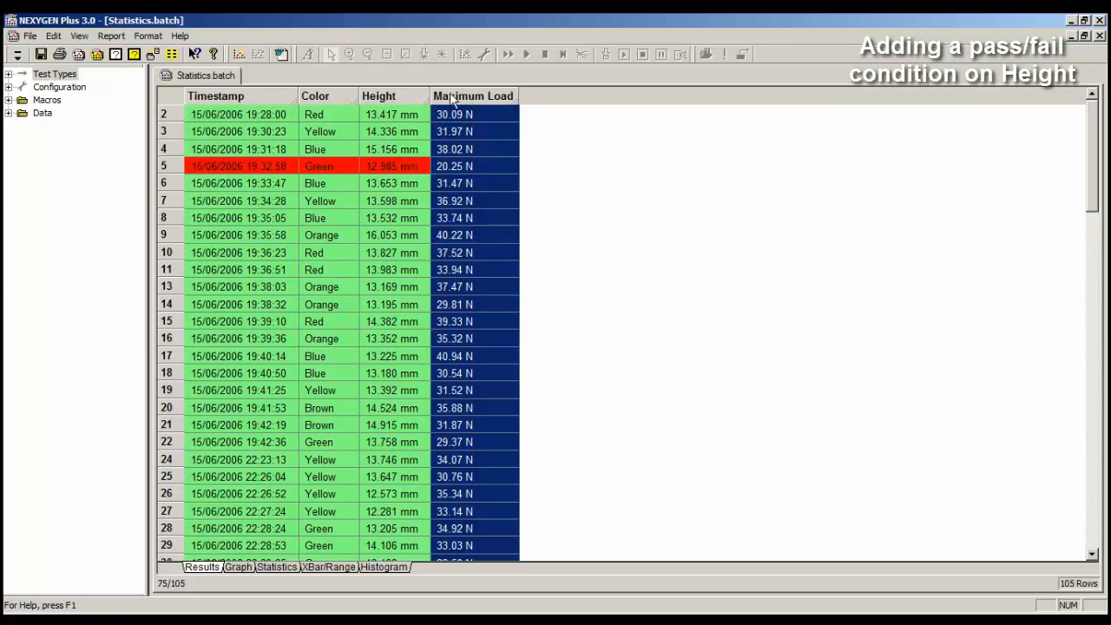
click(386, 92)
right_click(387, 92)
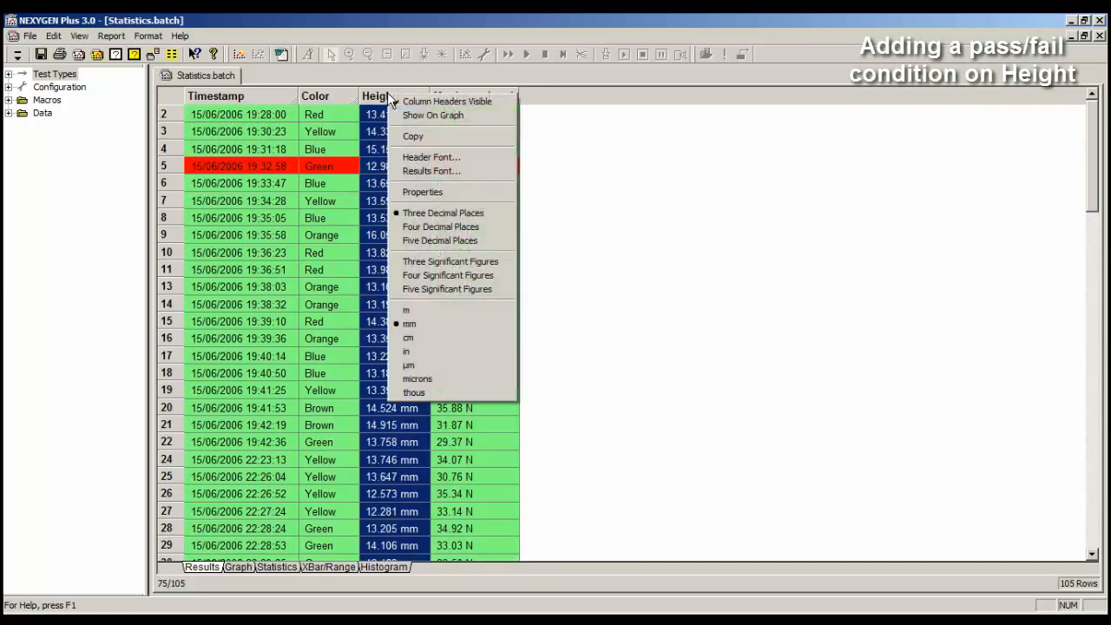
click(430, 195)
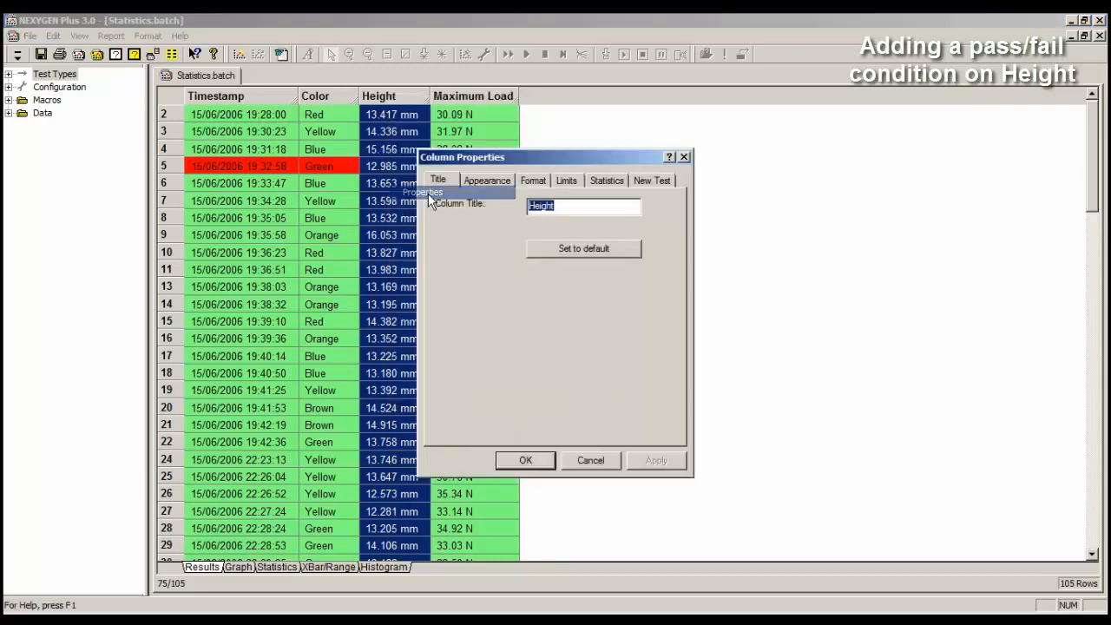
click(566, 181)
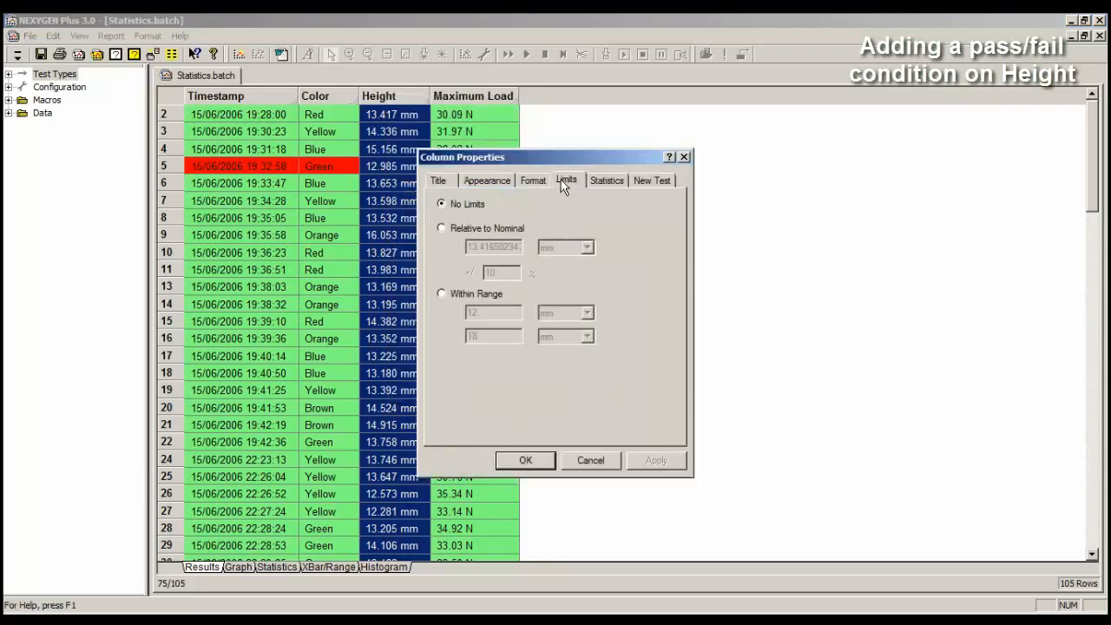
click(442, 295)
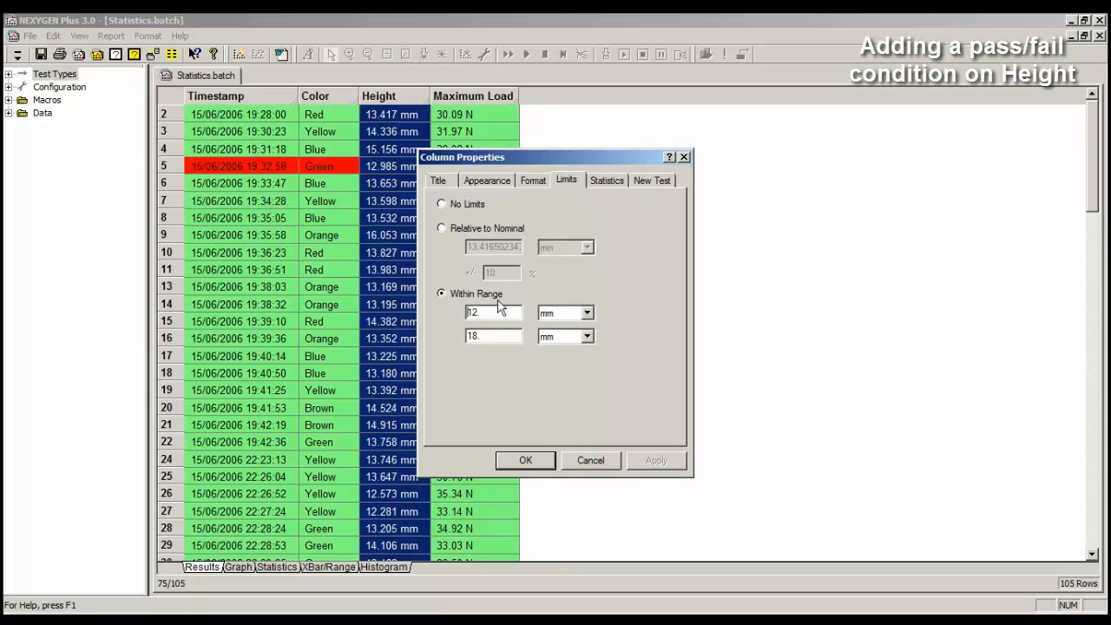
drag(489, 312, 467, 334)
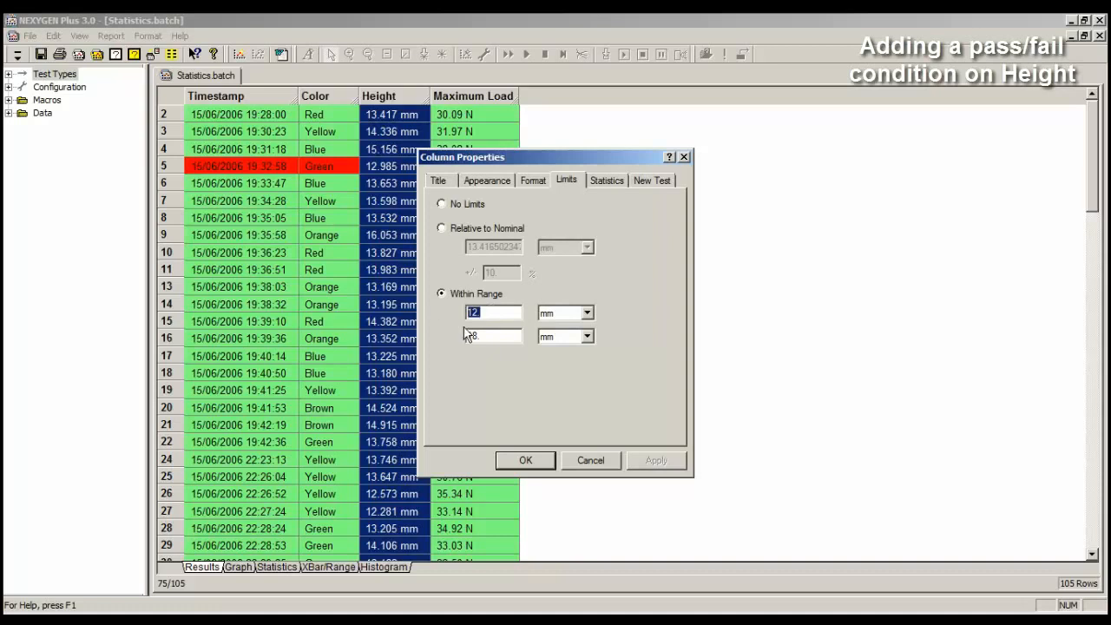
click(563, 314)
click(559, 340)
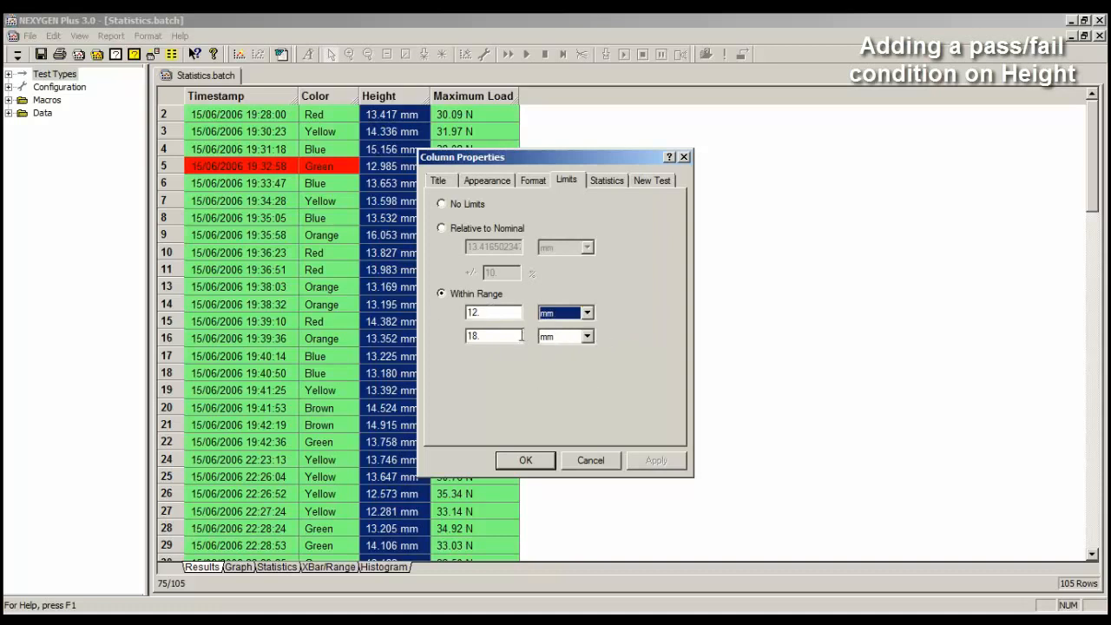
drag(491, 337, 439, 335)
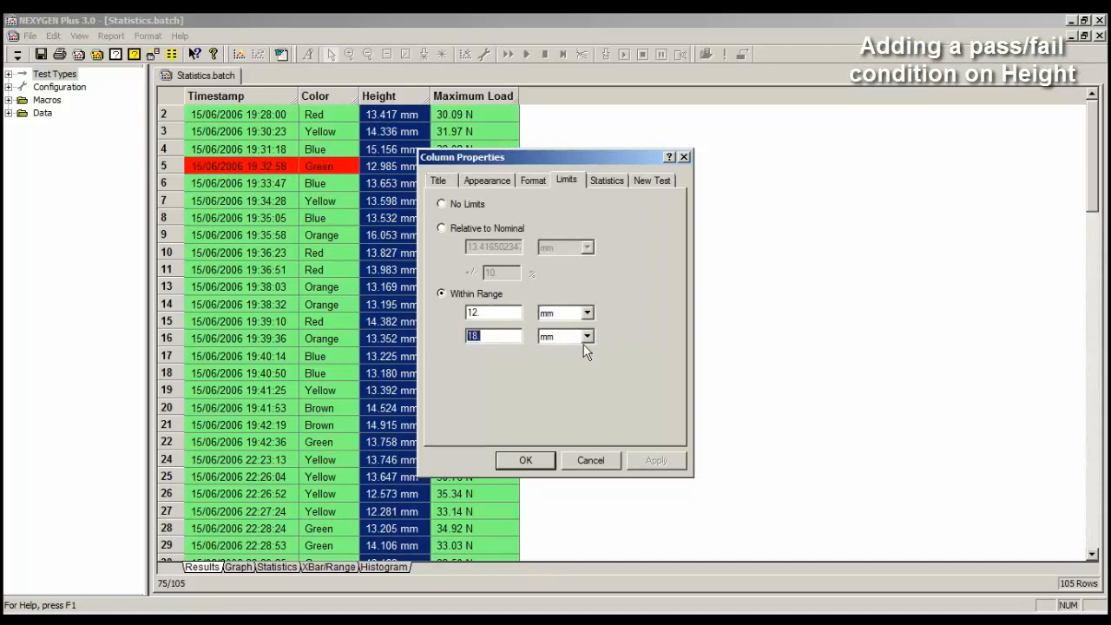
click(561, 338)
click(556, 349)
click(525, 460)
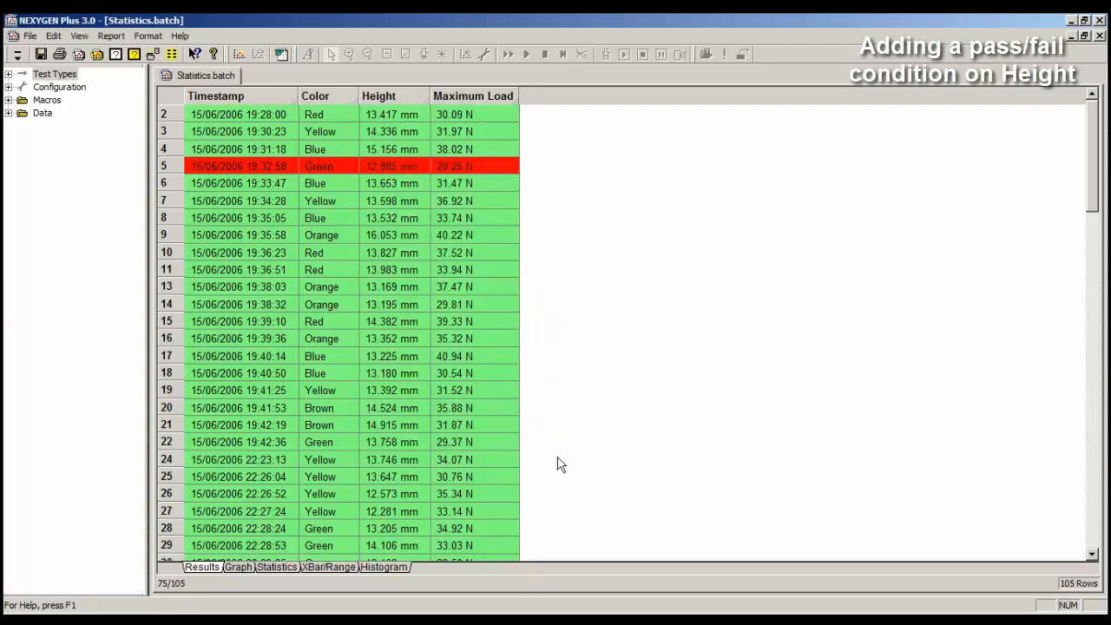
Look through the results table for rows failing the Height limits and check row 87's Height and Maximum Load
scroll(635, 326, down, 9)
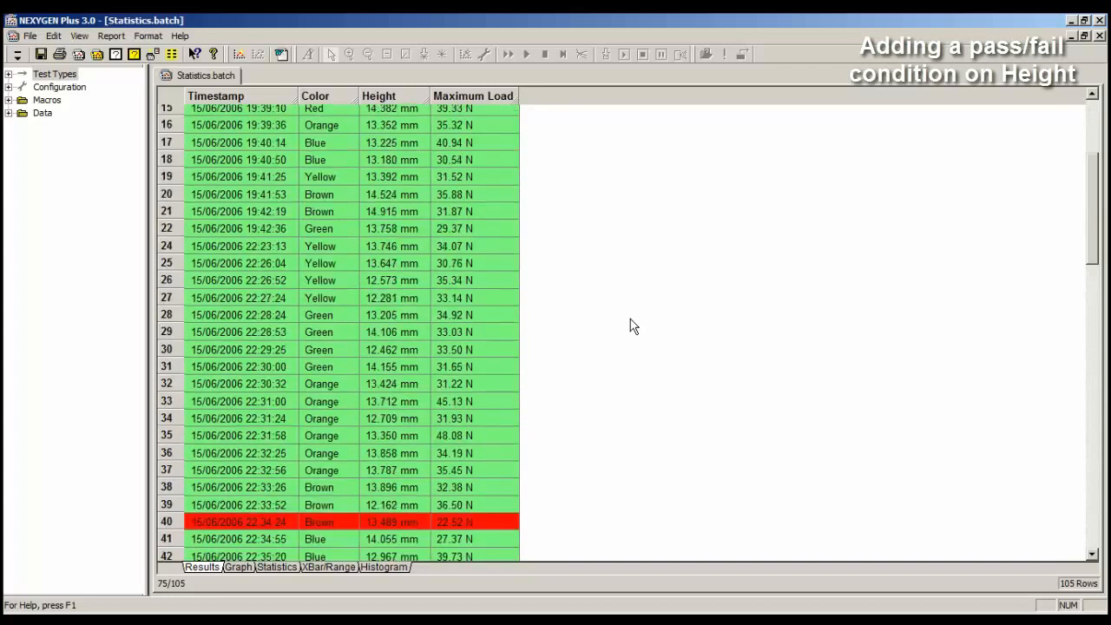
scroll(635, 326, down, 18)
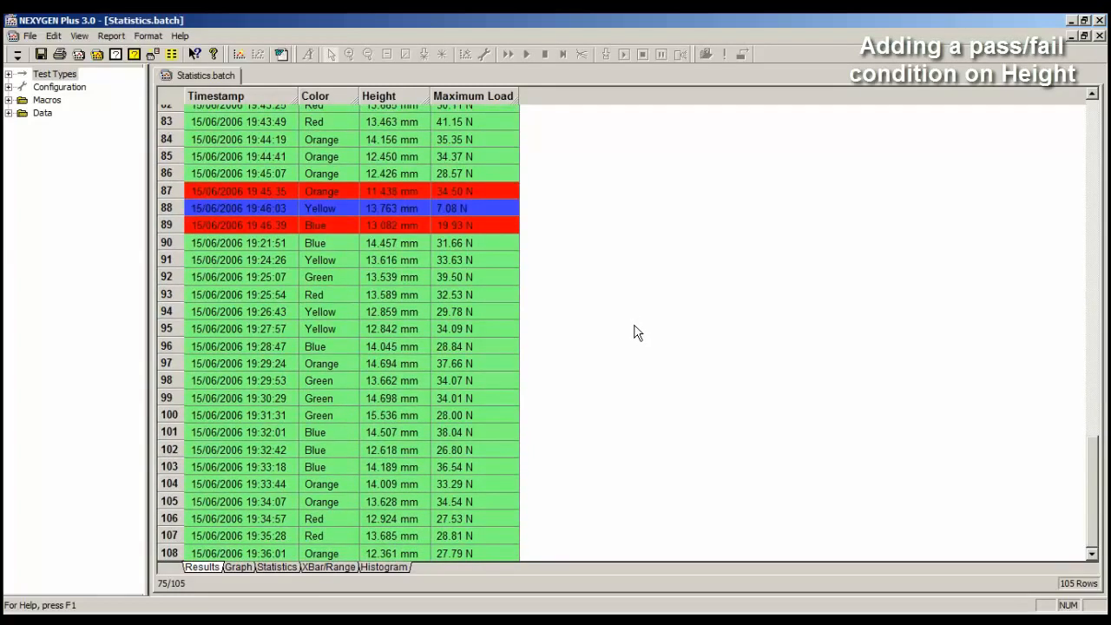
scroll(634, 333, up, 13)
scroll(635, 332, down, 8)
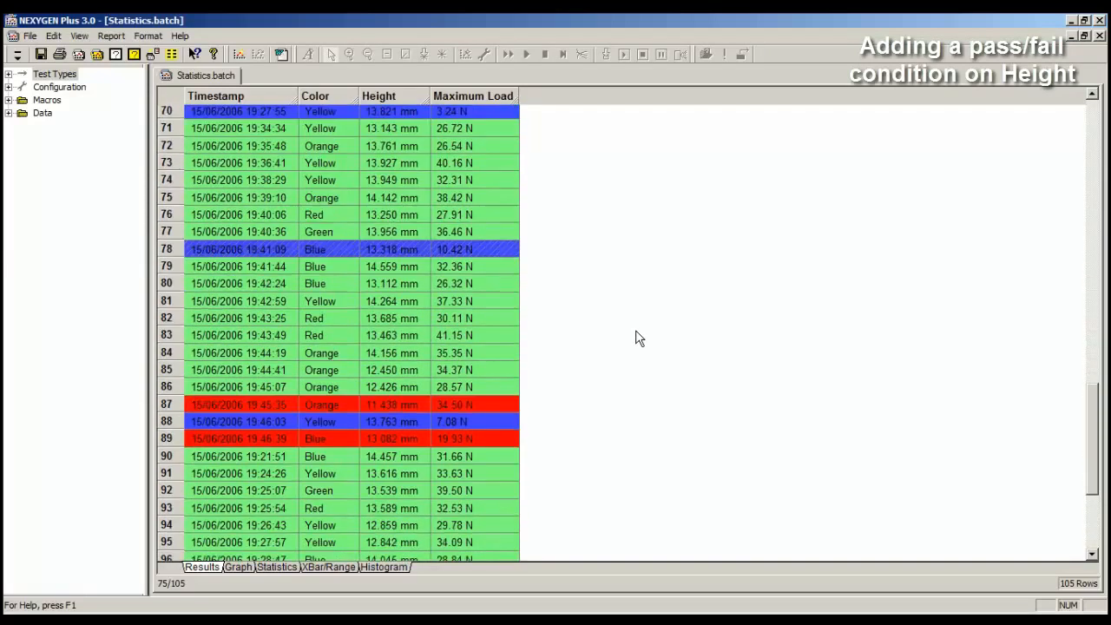
click(415, 358)
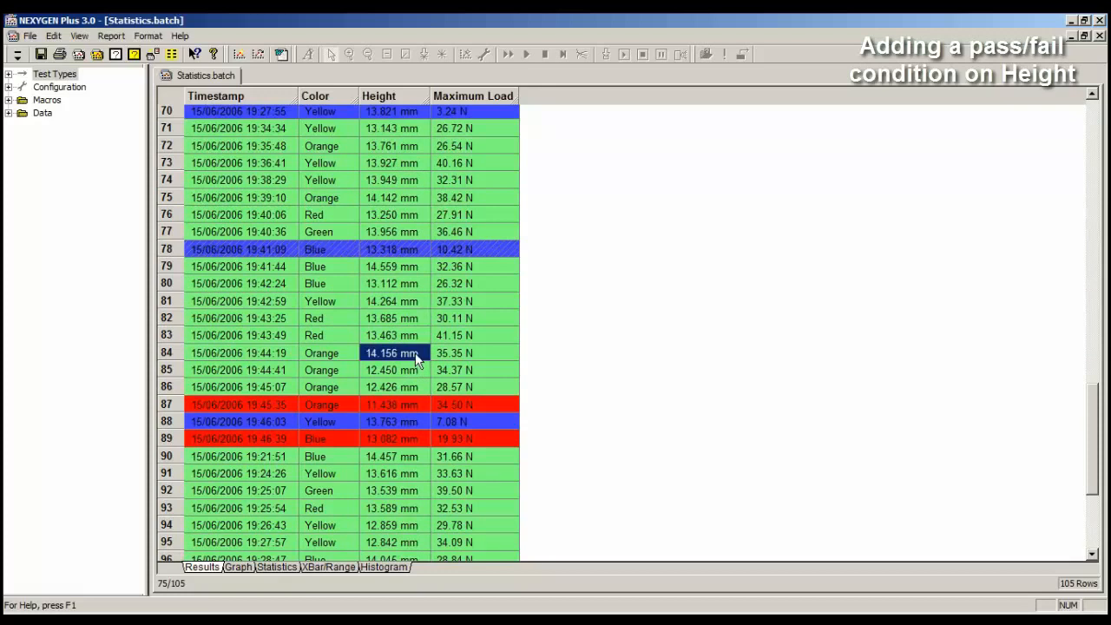
click(463, 404)
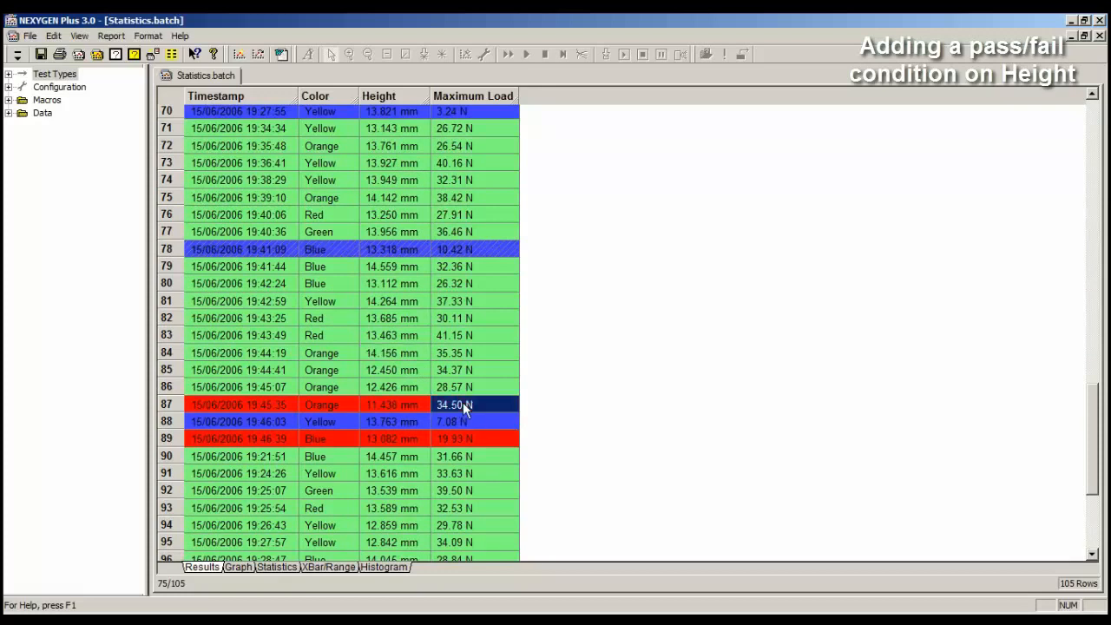
Check the Maximum Load values of the ignored rows 88 and 78 in the results table
click(489, 422)
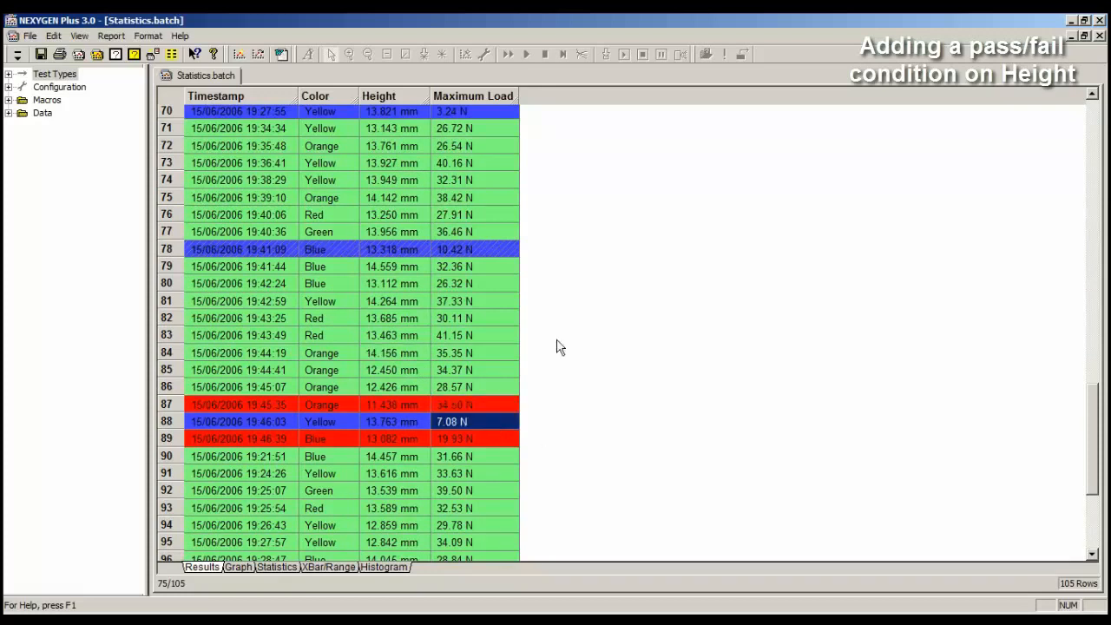
click(484, 250)
click(558, 288)
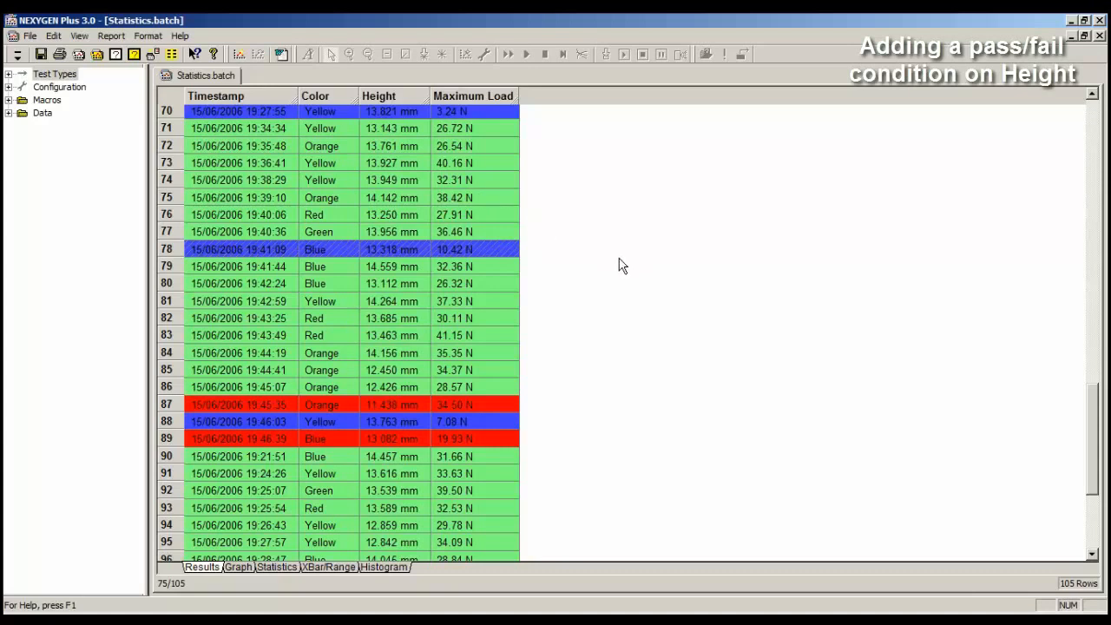
scroll(629, 262, up, 20)
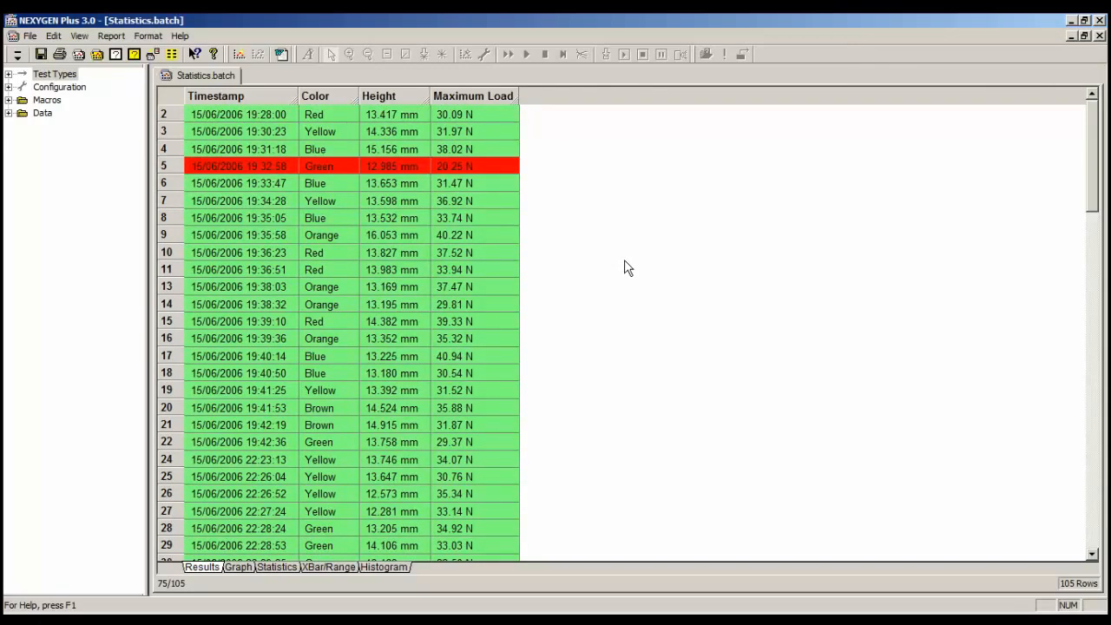
Run a row query that shows only the rows that failed
click(80, 38)
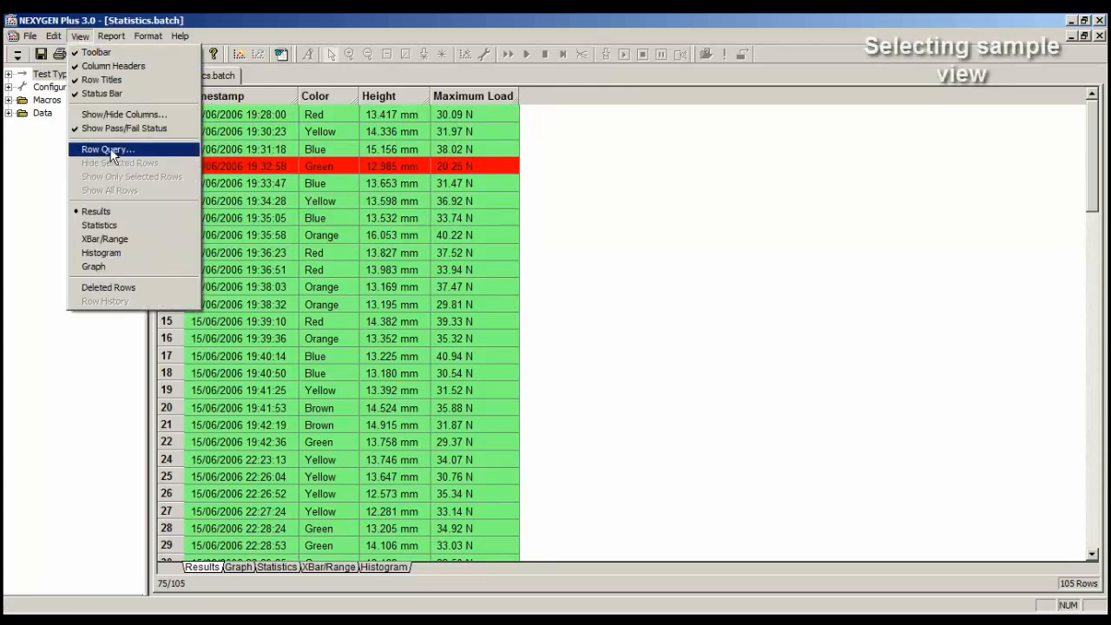
click(110, 152)
click(460, 270)
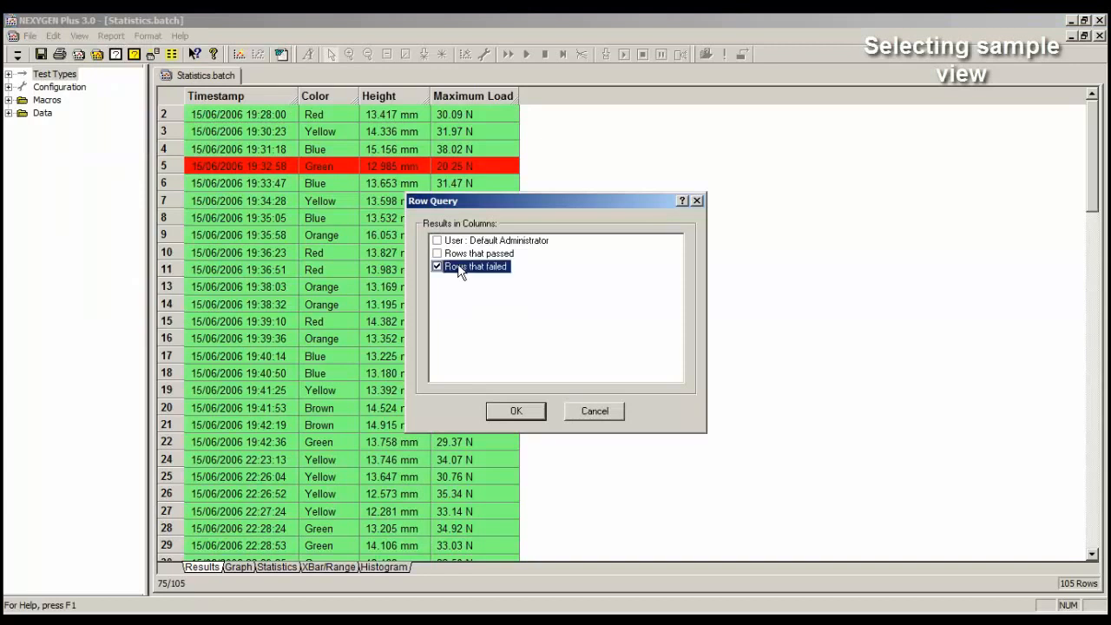
click(515, 413)
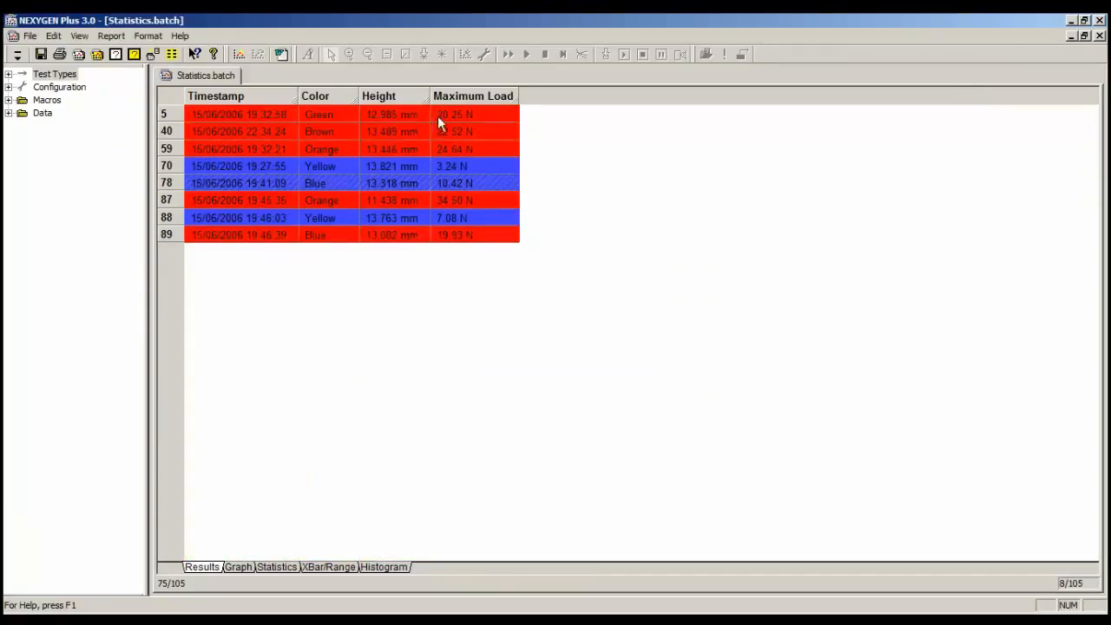
Open the test properties for all the failed rows, 5 to 89, together and keep the table readable beside them
click(169, 118)
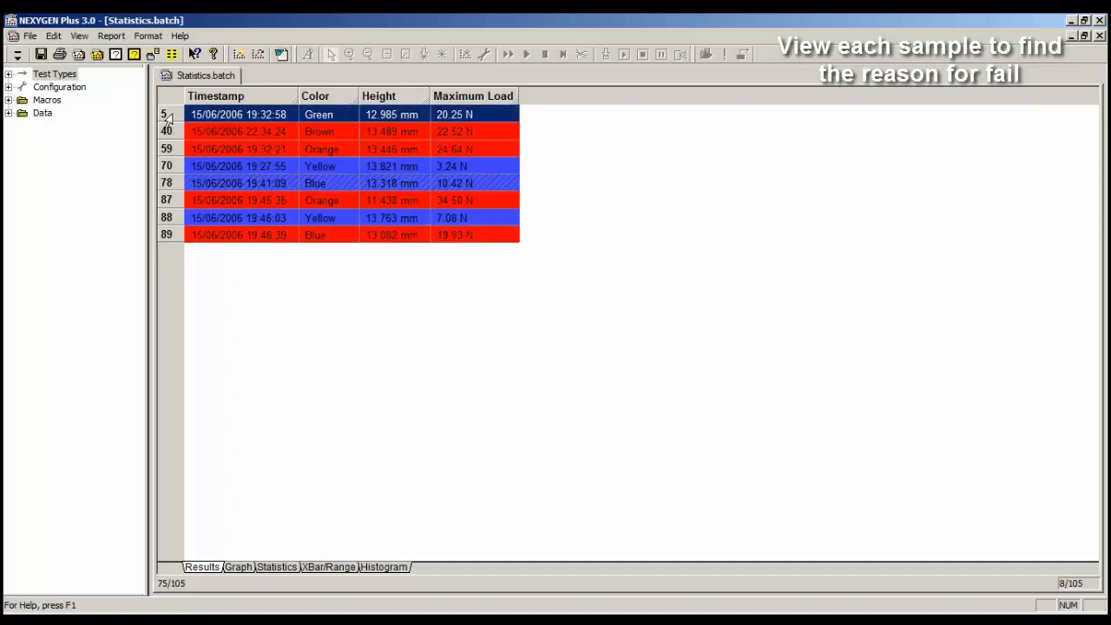
shift+click(166, 235)
right_click(166, 236)
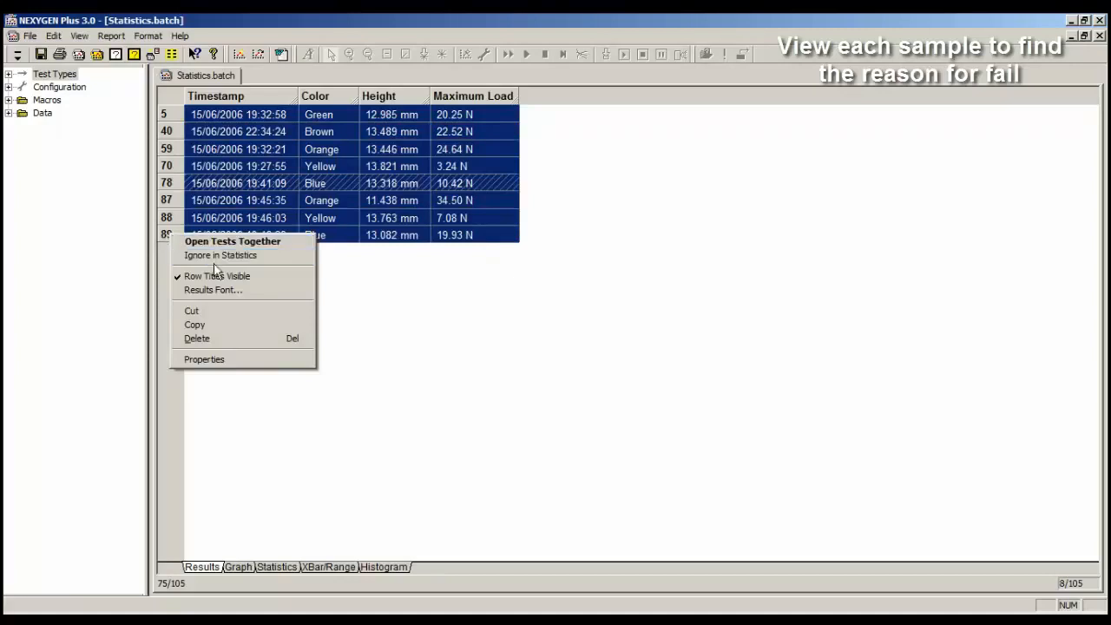
click(238, 359)
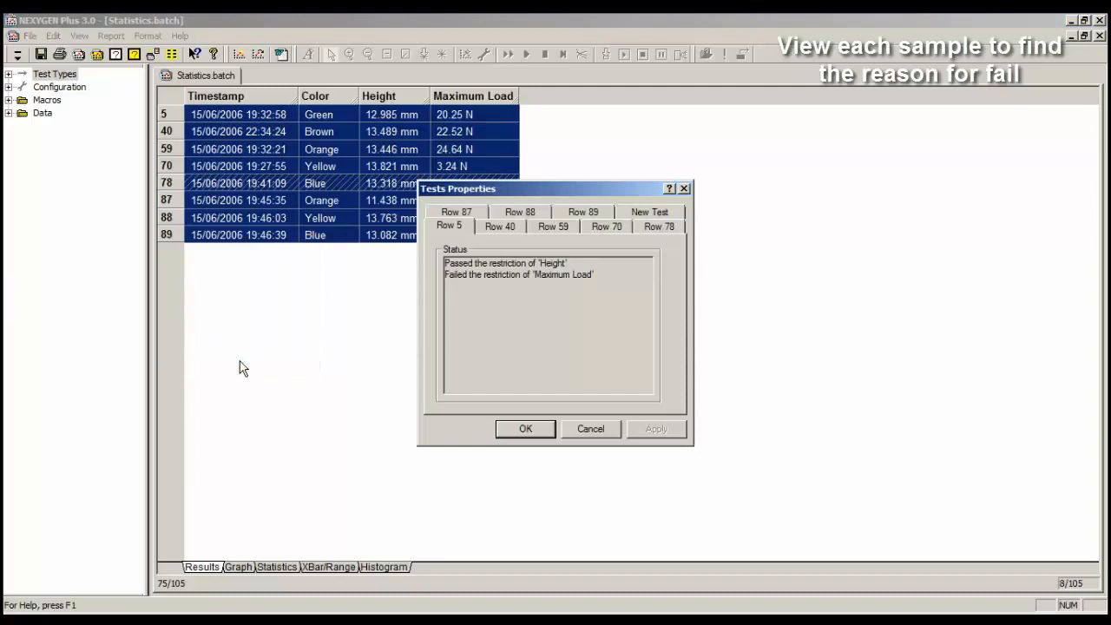
drag(522, 189, 325, 263)
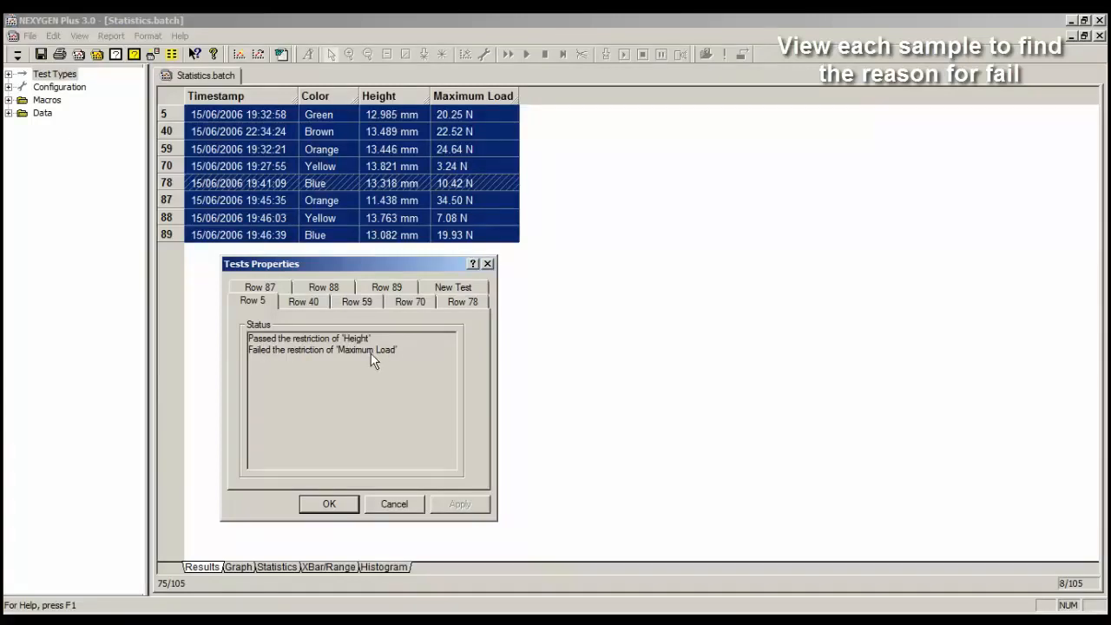
Review the pass/fail status of rows 40, 59, 70, 78, 87, 88 and 89, recheck row 87, and close the test properties
click(308, 303)
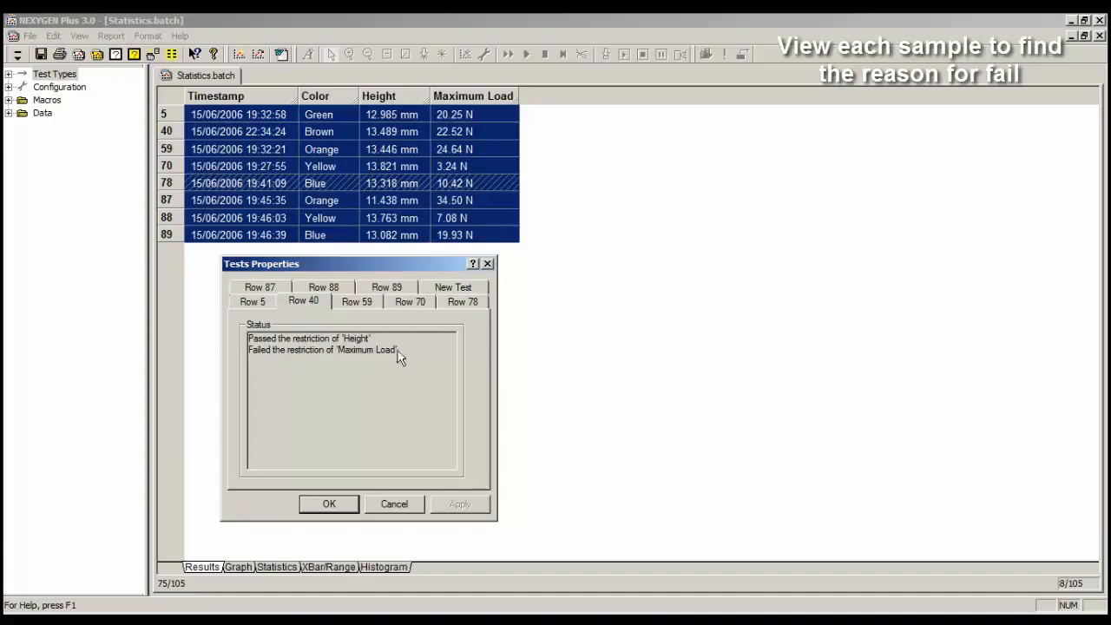
click(362, 300)
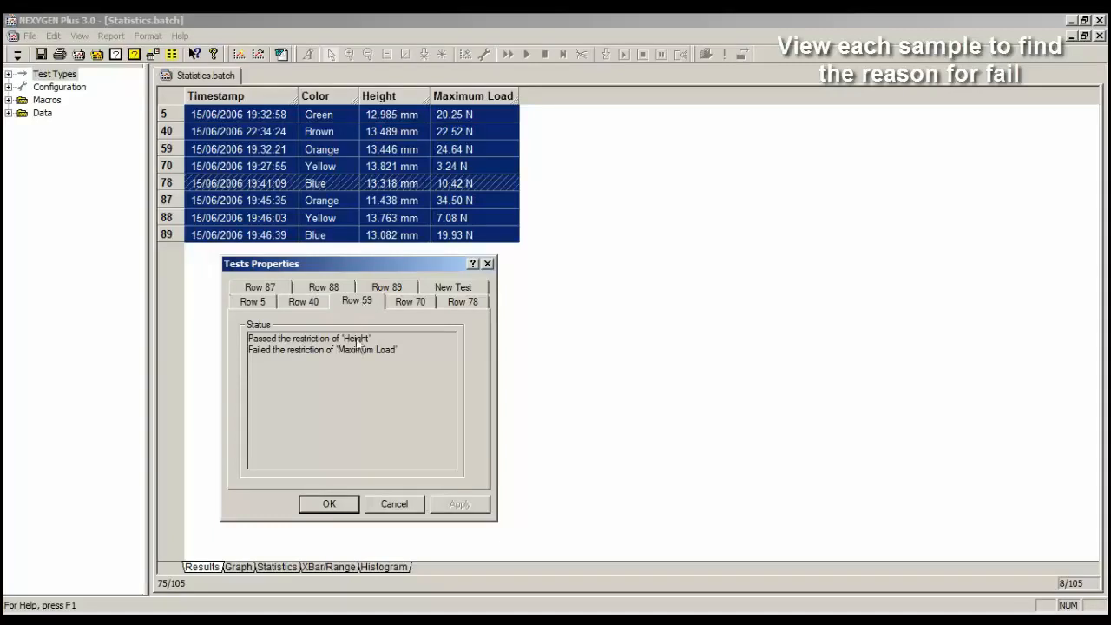
click(409, 301)
click(462, 300)
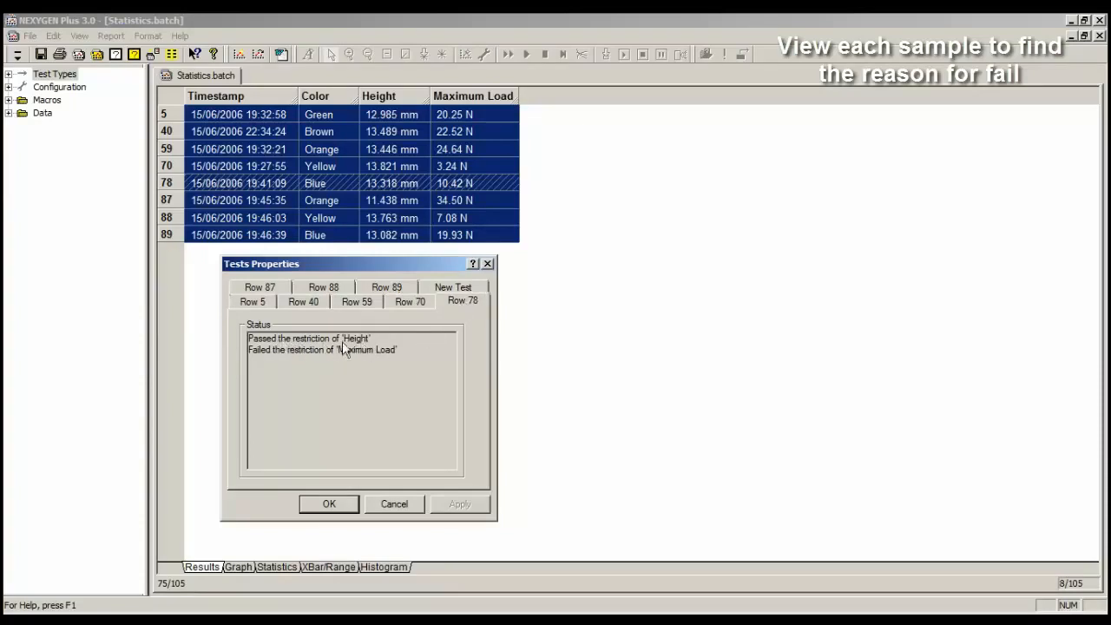
click(266, 284)
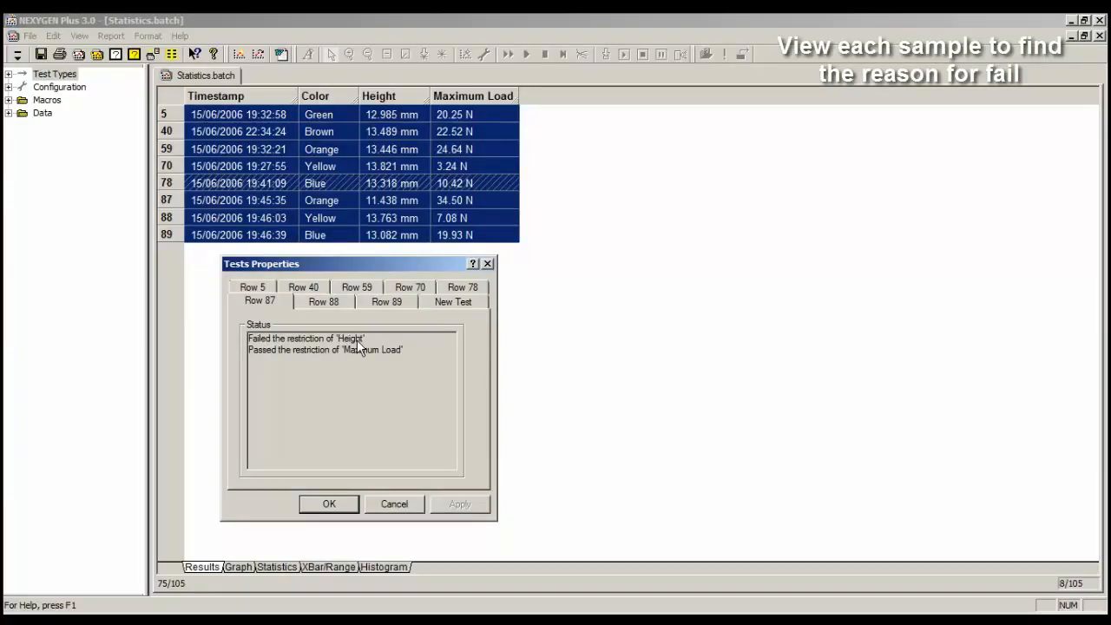
click(330, 301)
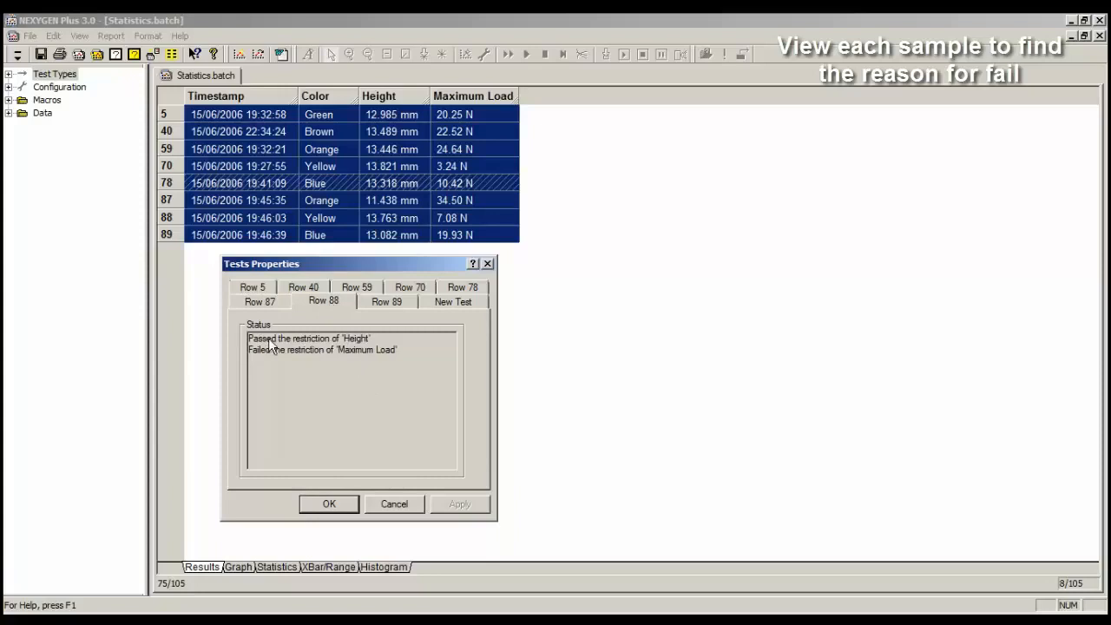
click(388, 304)
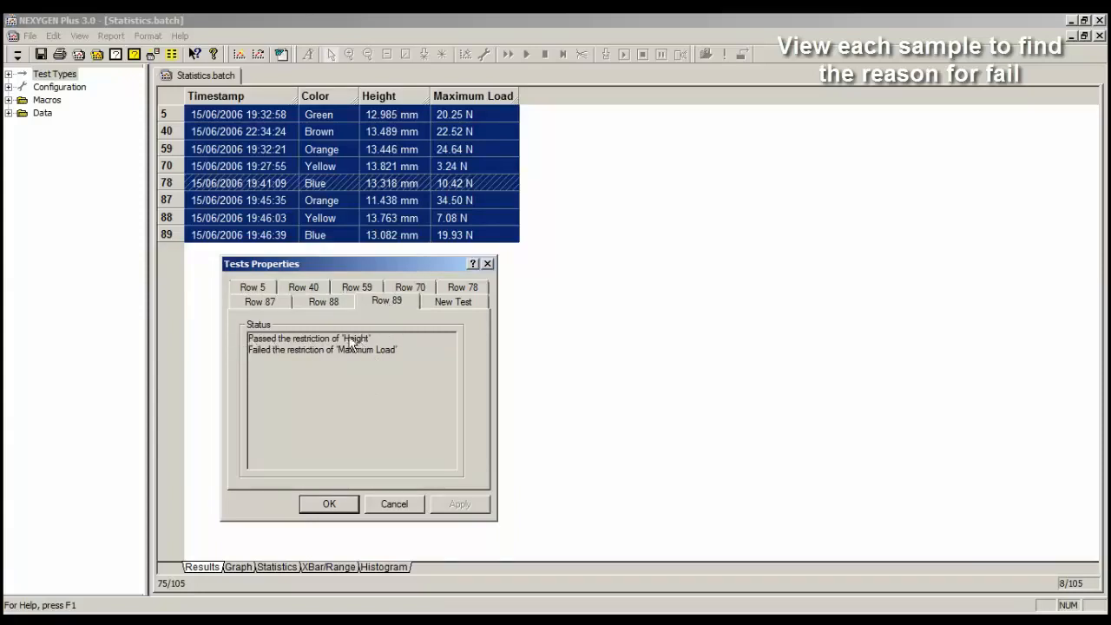
click(269, 304)
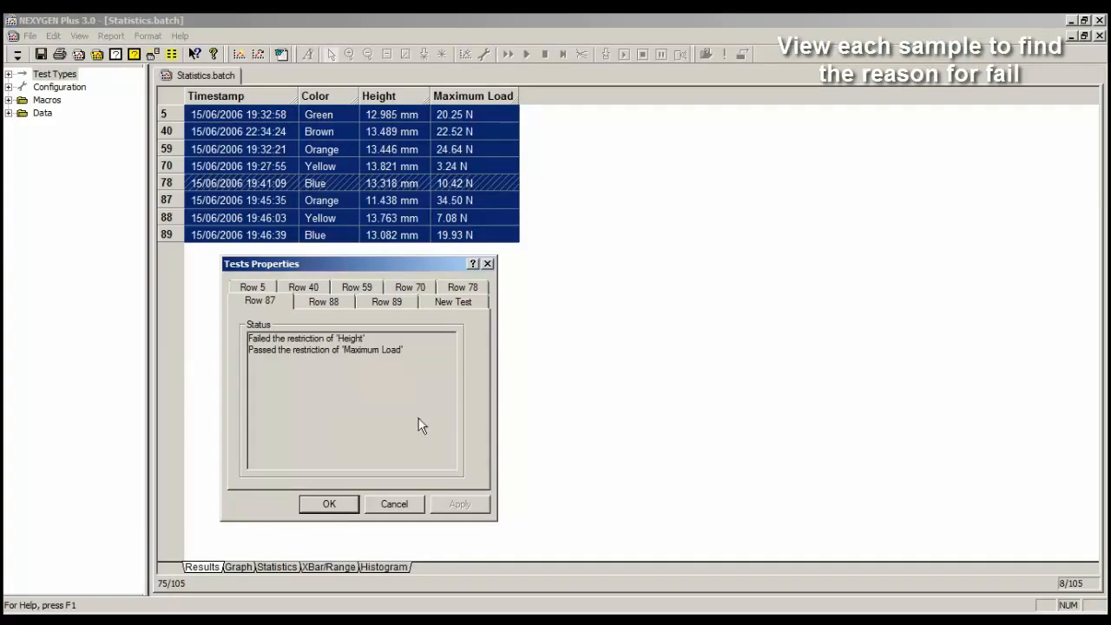
click(326, 506)
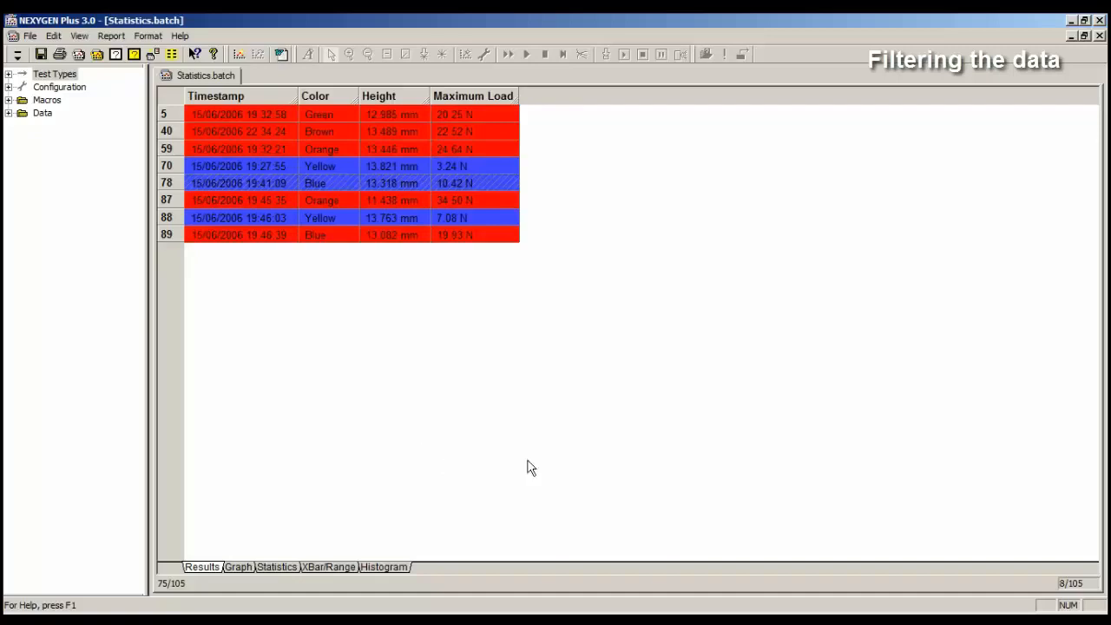
Include the Color column in row queries through its column properties
click(330, 94)
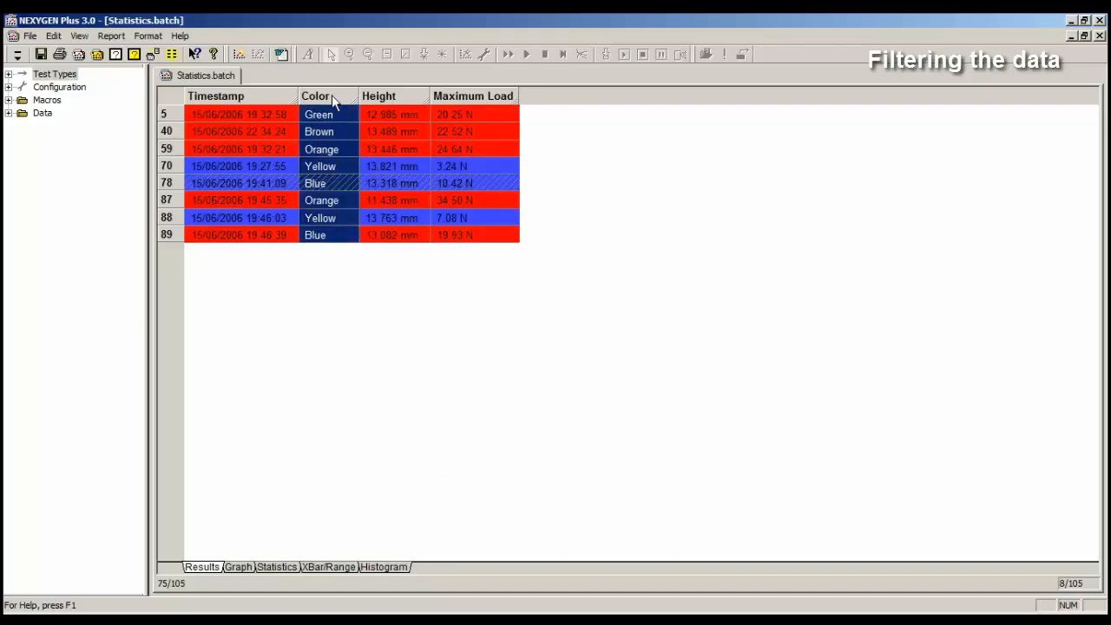
right_click(331, 95)
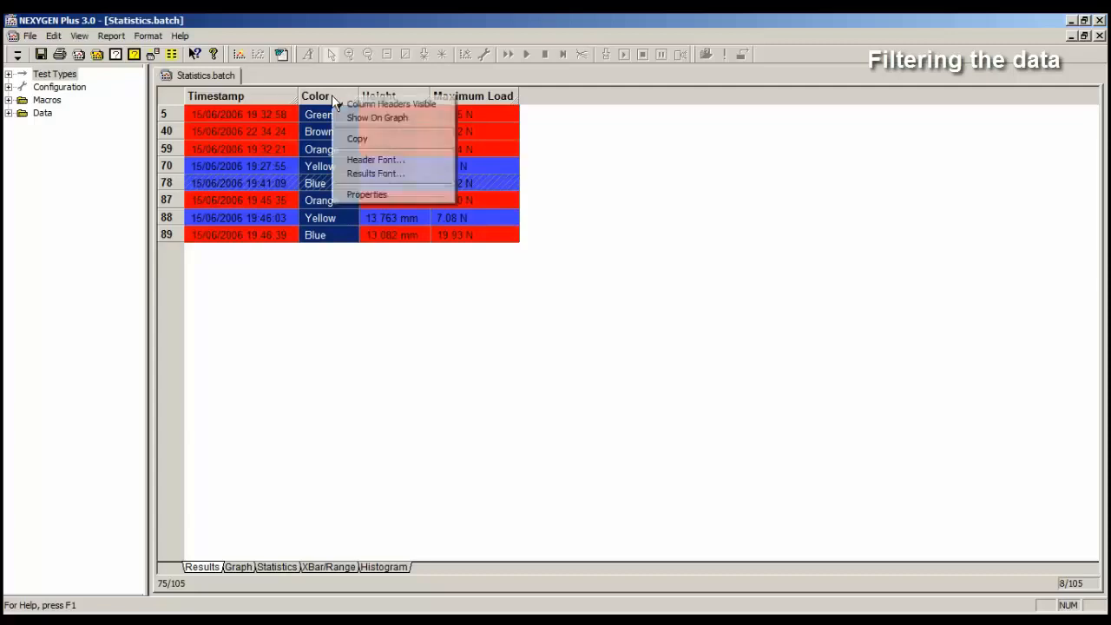
click(384, 196)
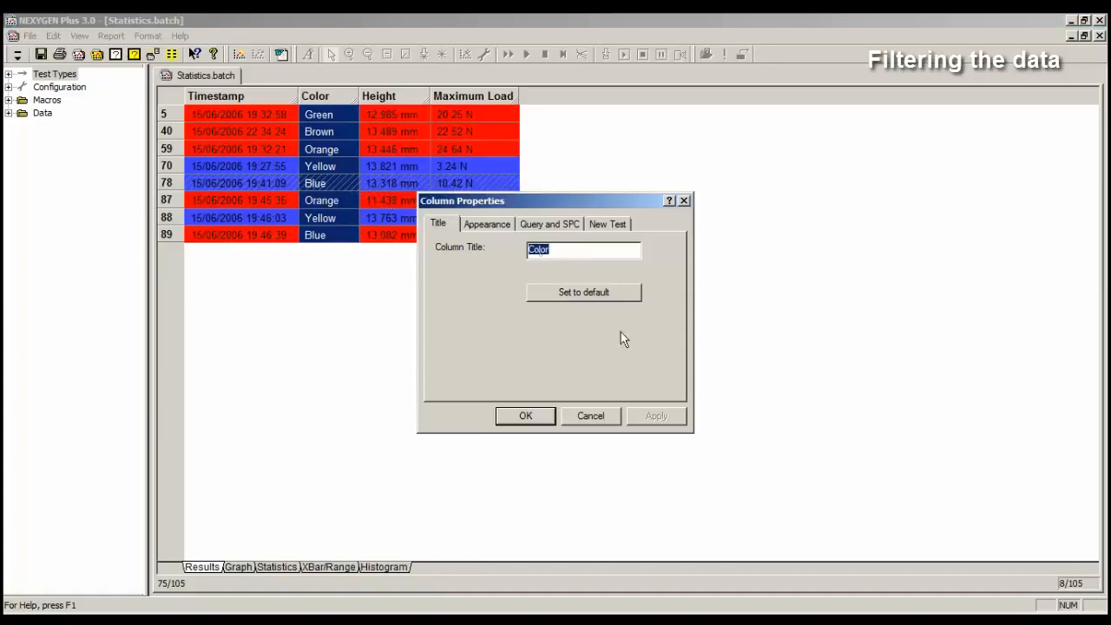
click(540, 225)
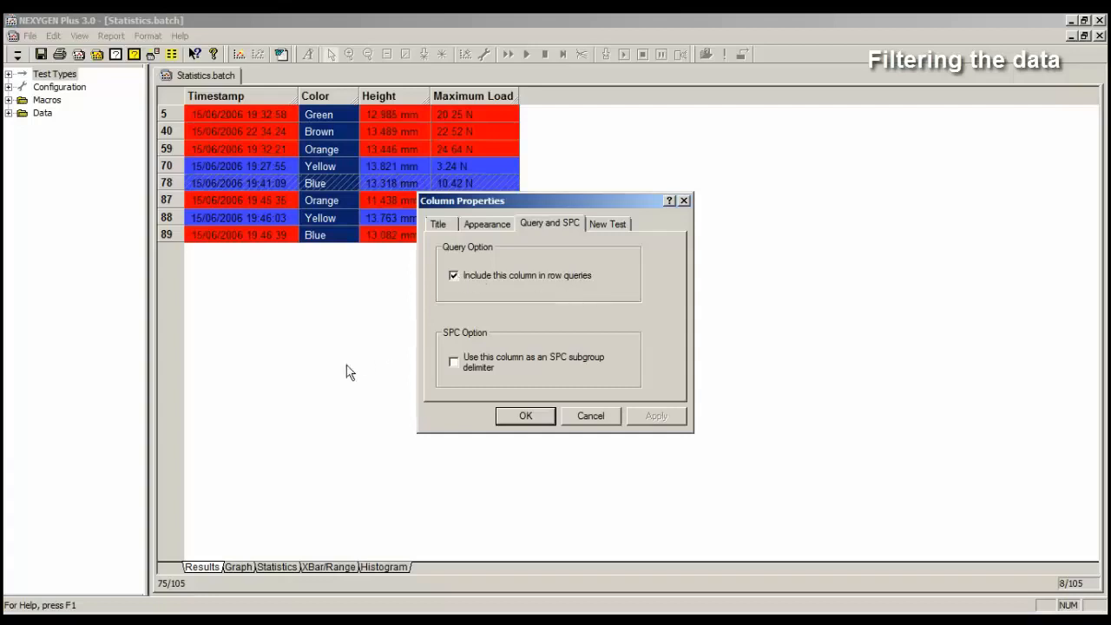
click(517, 417)
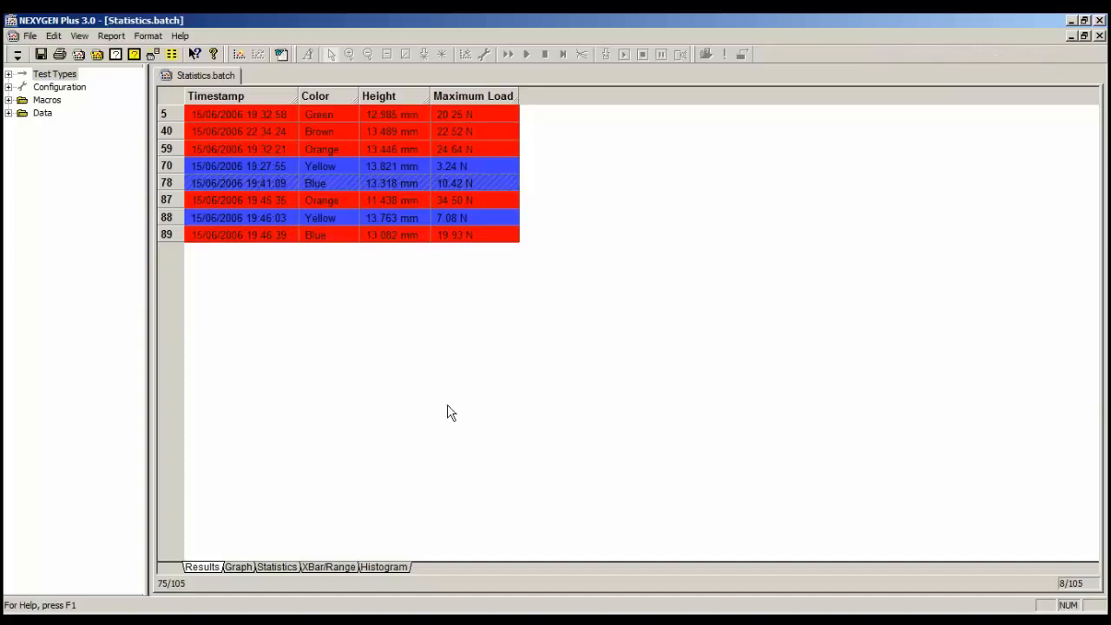
Query the rows for Color: Red only, without the failed-rows condition, and check the statistics of those samples
click(76, 35)
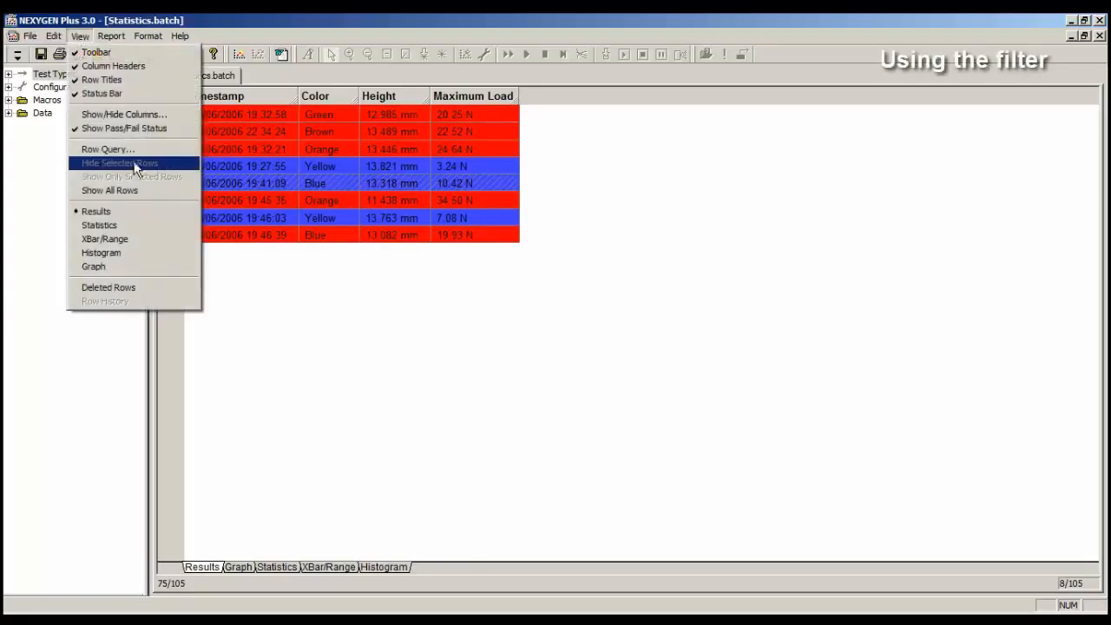
click(131, 150)
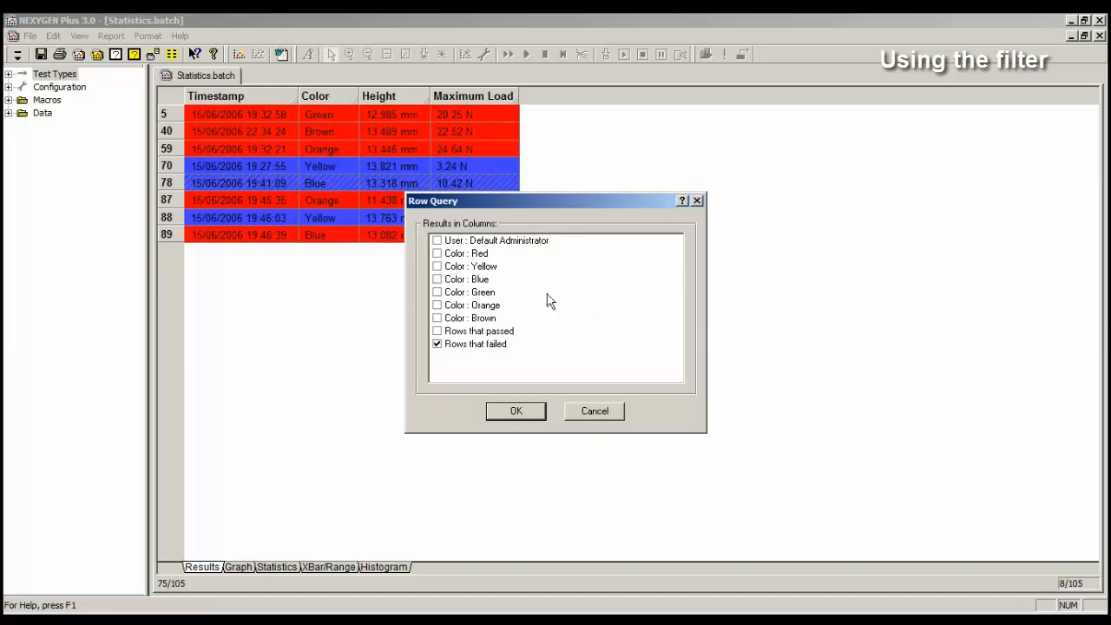
click(437, 253)
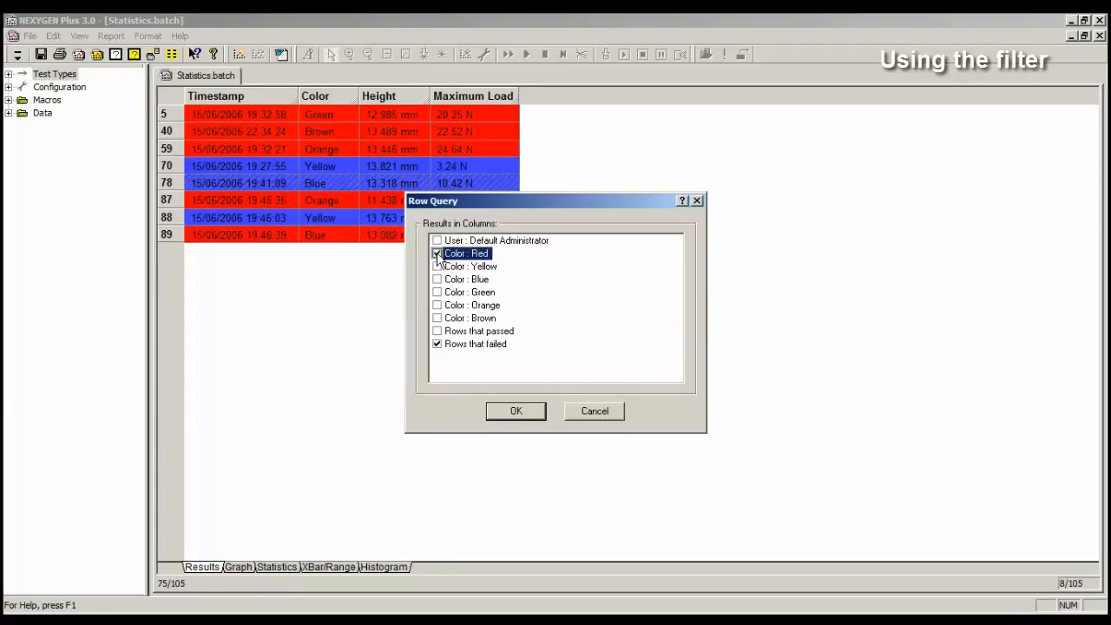
click(437, 345)
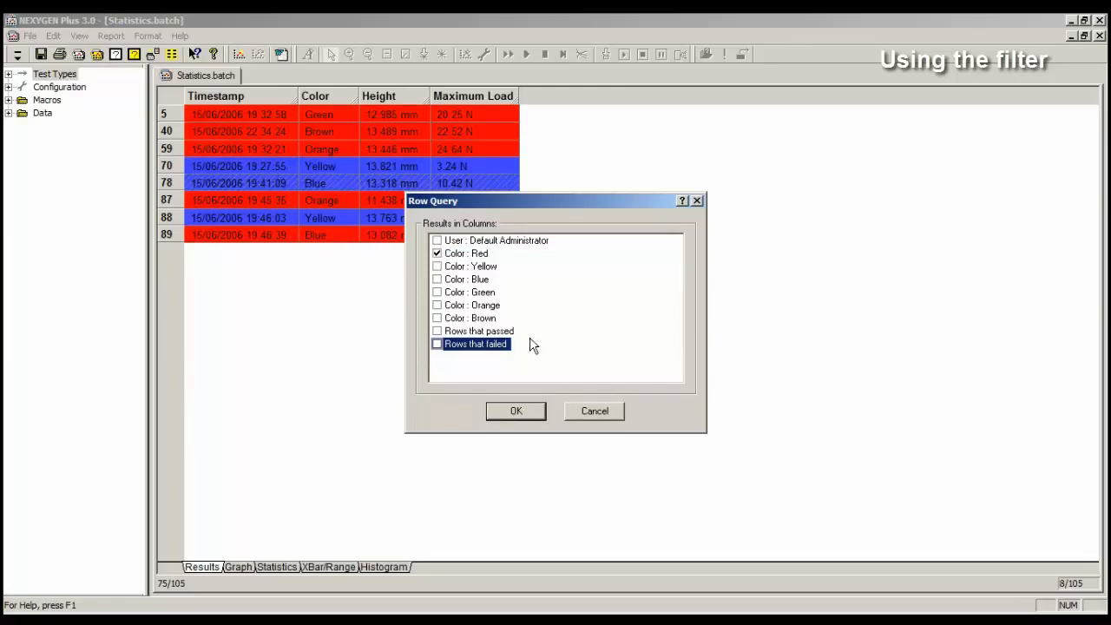
click(520, 410)
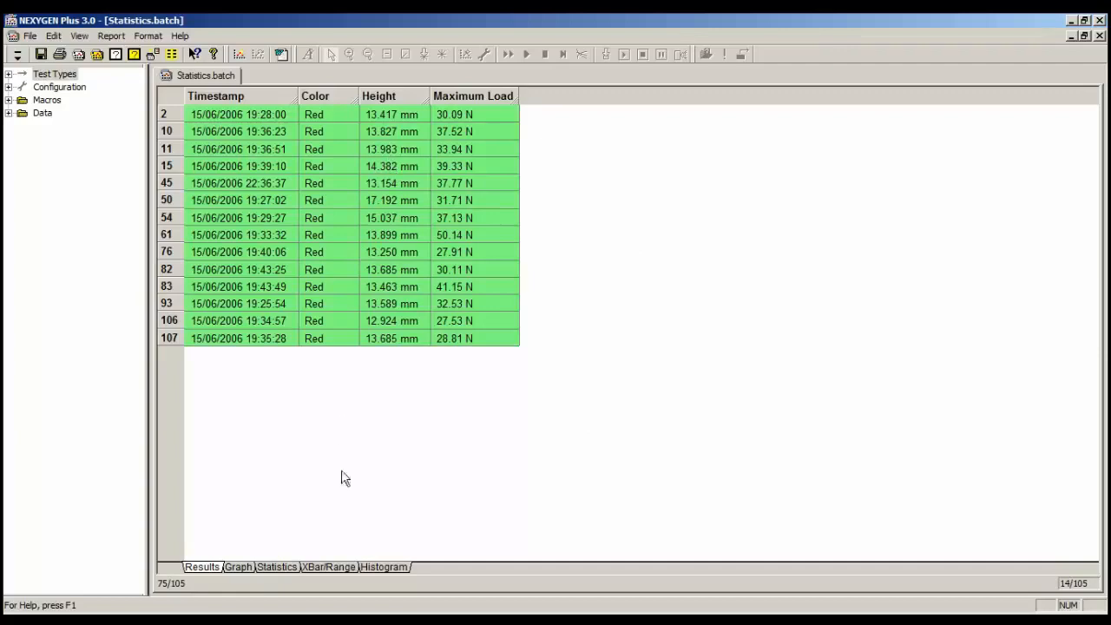
click(278, 567)
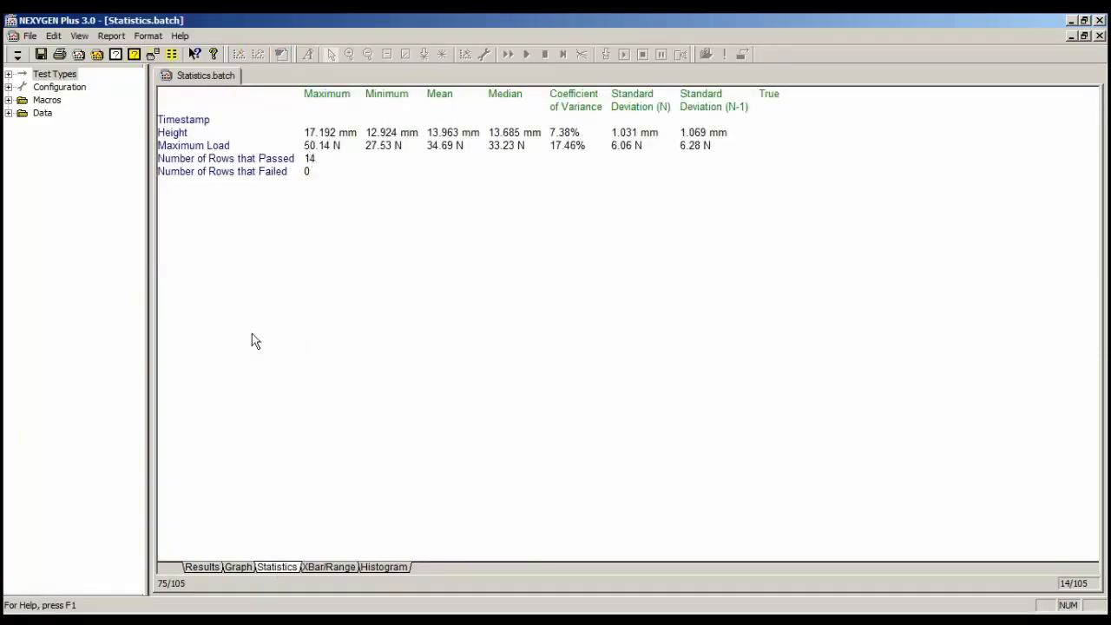
click(205, 568)
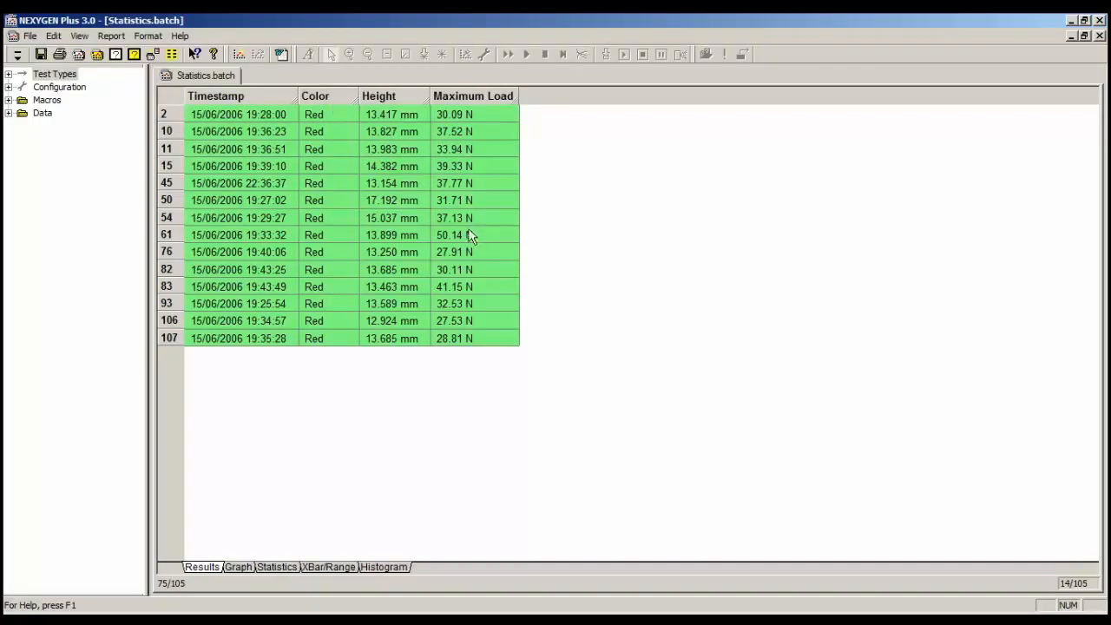
Add Color: Yellow to the Red row query and look through the filtered samples
click(79, 38)
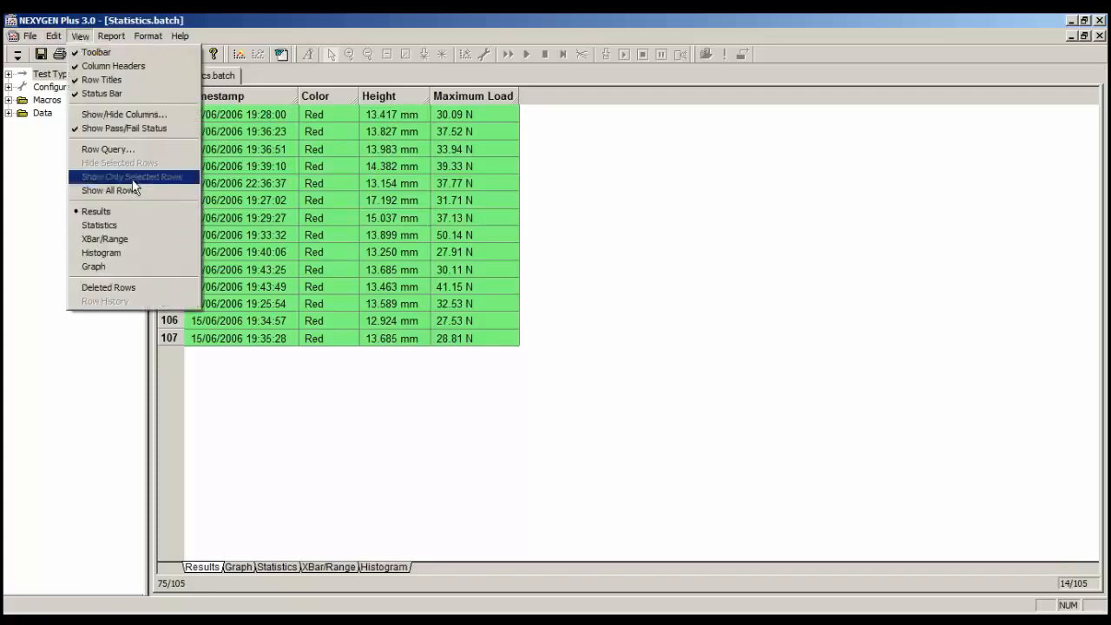
click(128, 151)
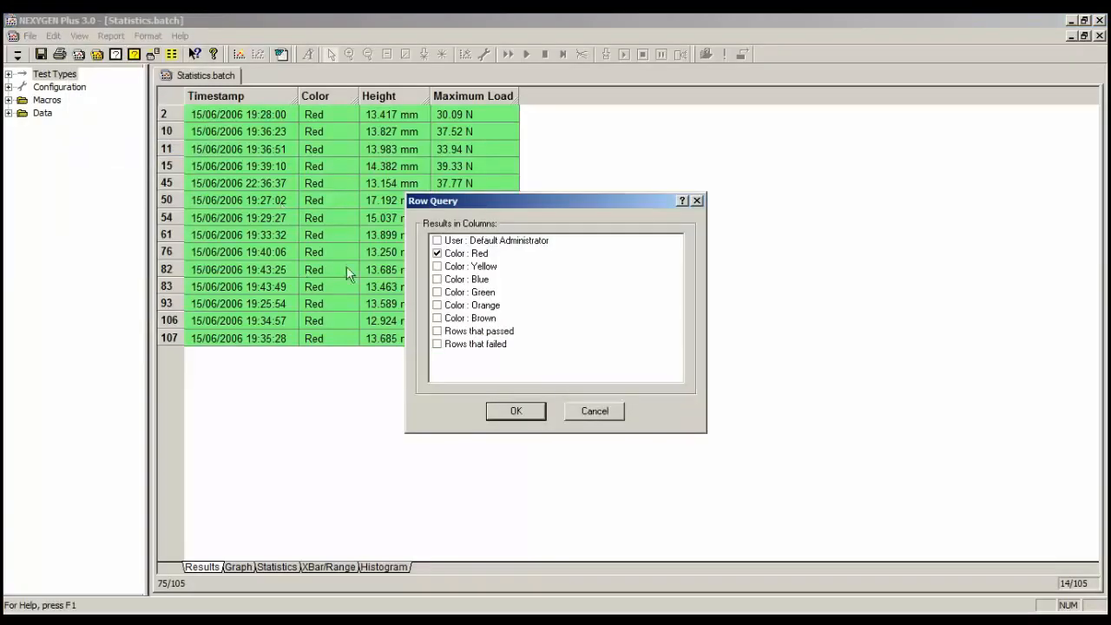
click(437, 268)
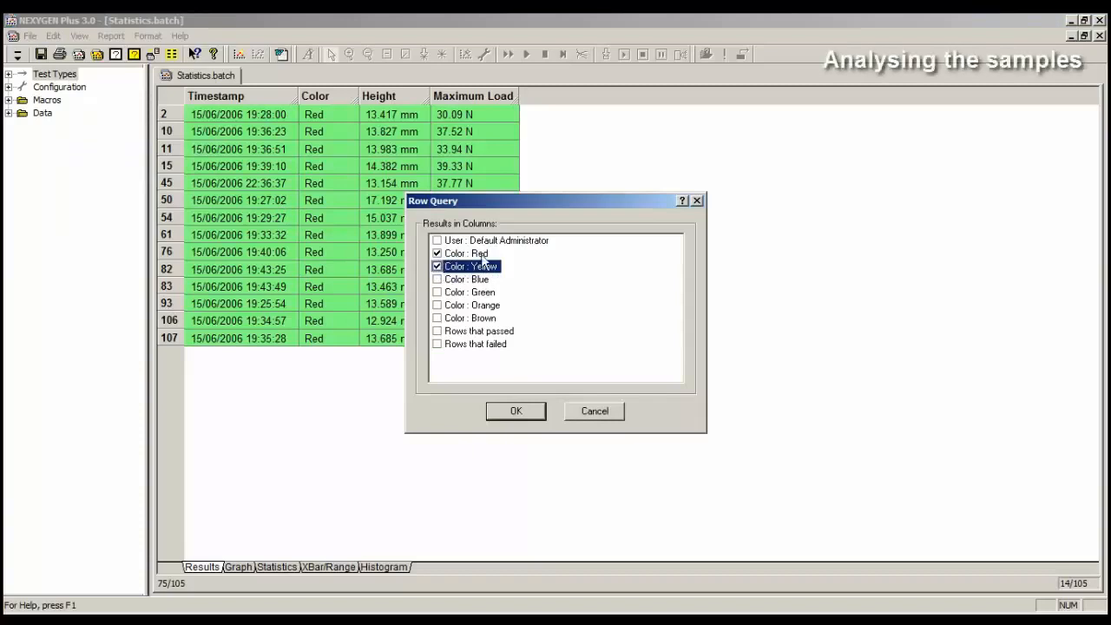
click(521, 411)
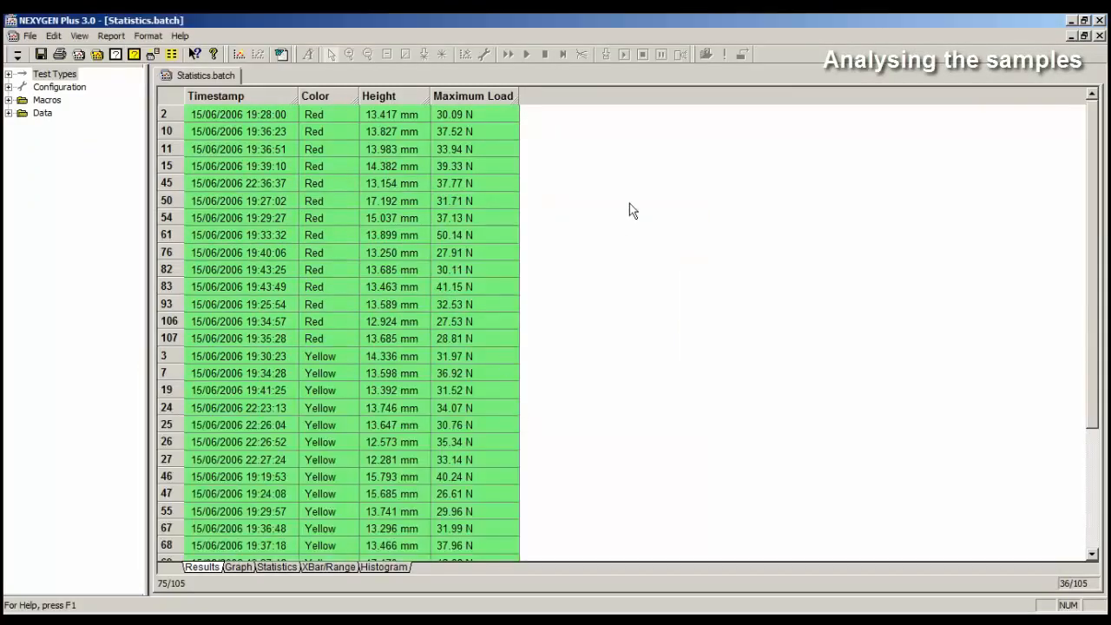
scroll(617, 328, down, 3)
scroll(601, 313, up, 5)
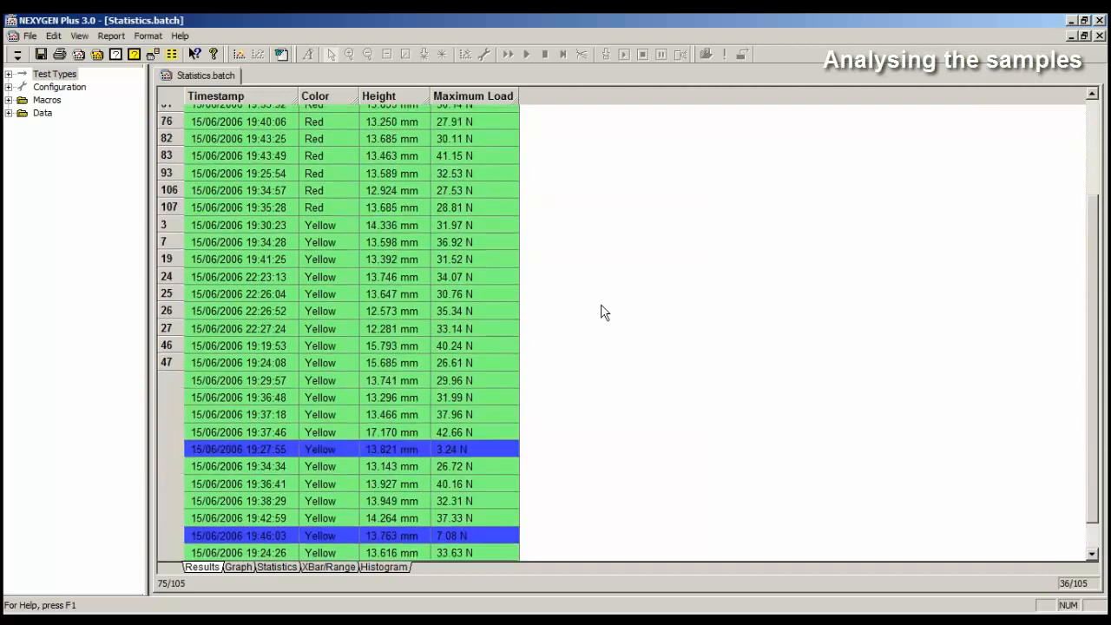
Look through the Red and Yellow samples, and remove Color: Red from the row query so it filters for Color: Yellow only
scroll(578, 269, down, 5)
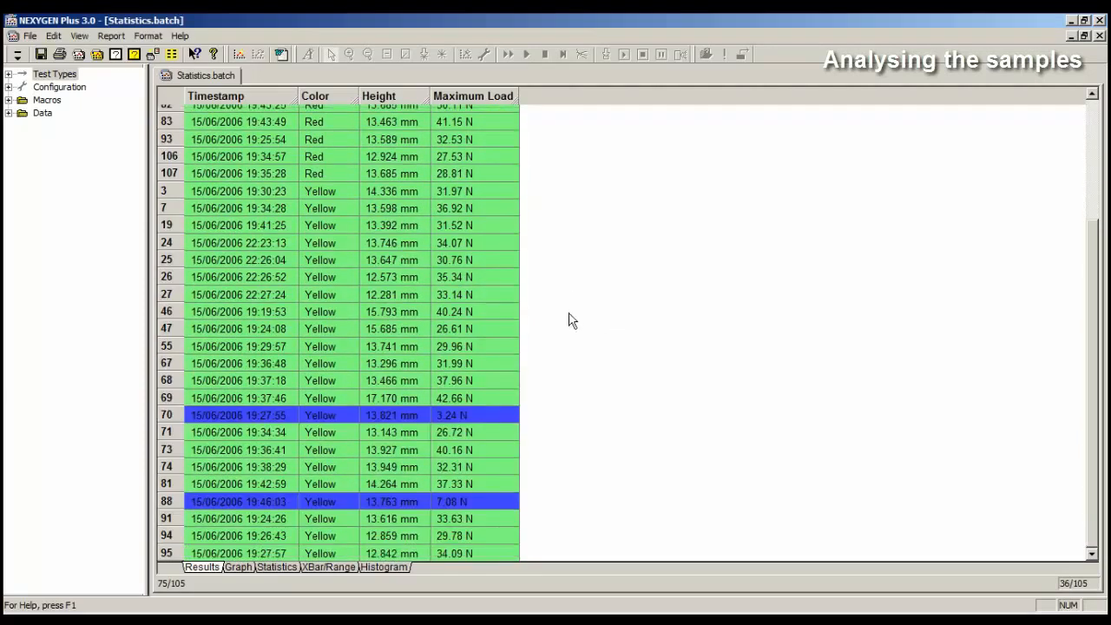
scroll(569, 315, up, 5)
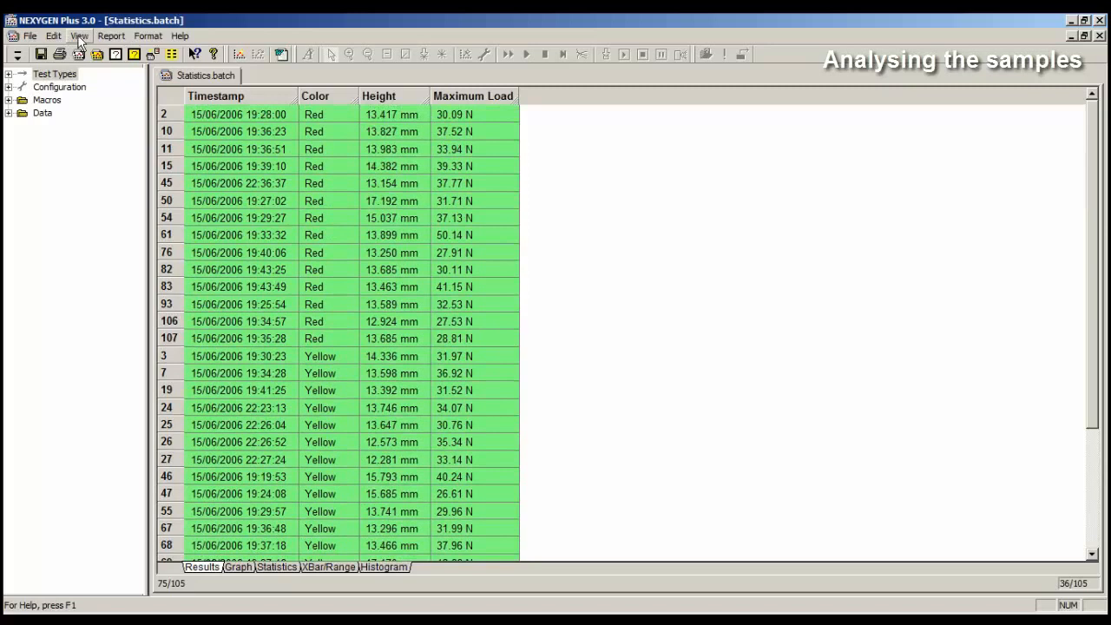
click(79, 36)
click(119, 151)
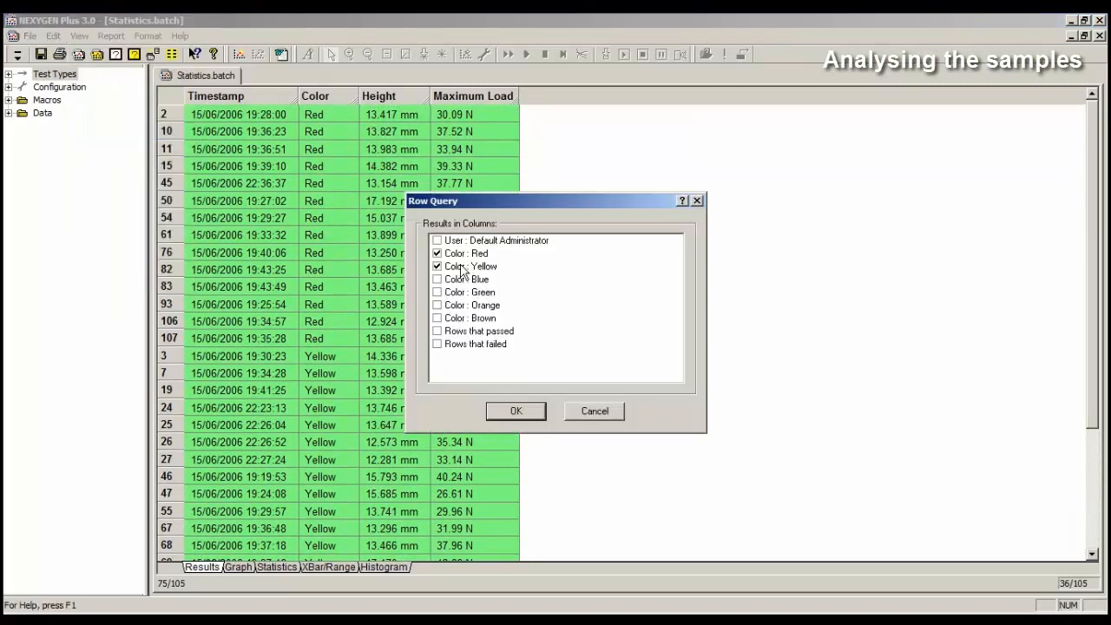
click(438, 254)
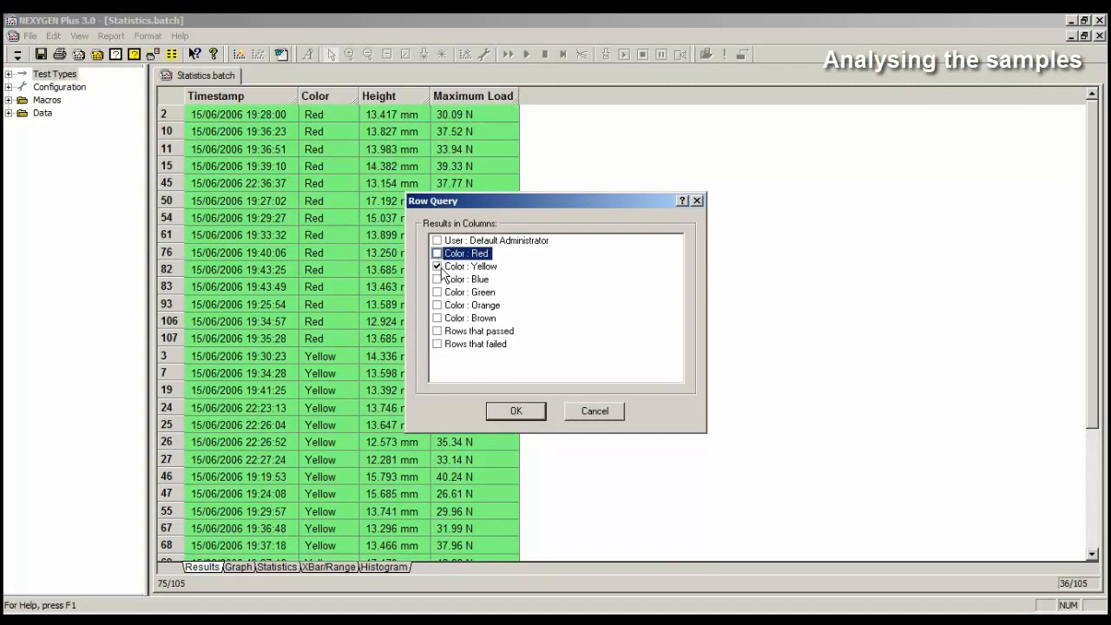
click(517, 407)
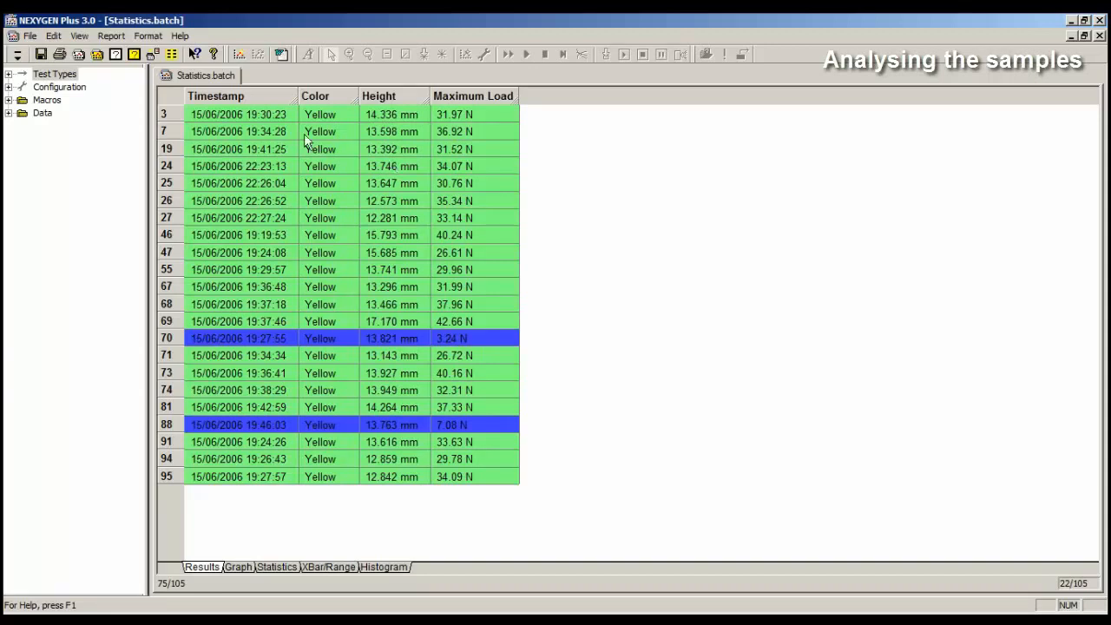
Change the row query to filter for Color: Blue instead of Color: Yellow
click(79, 36)
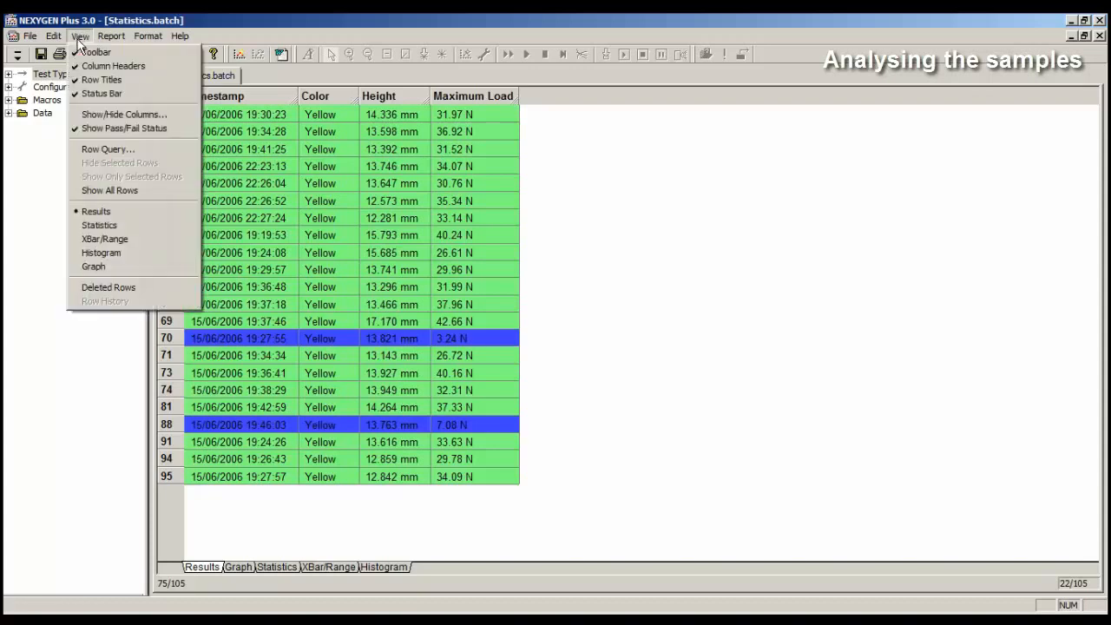
click(111, 153)
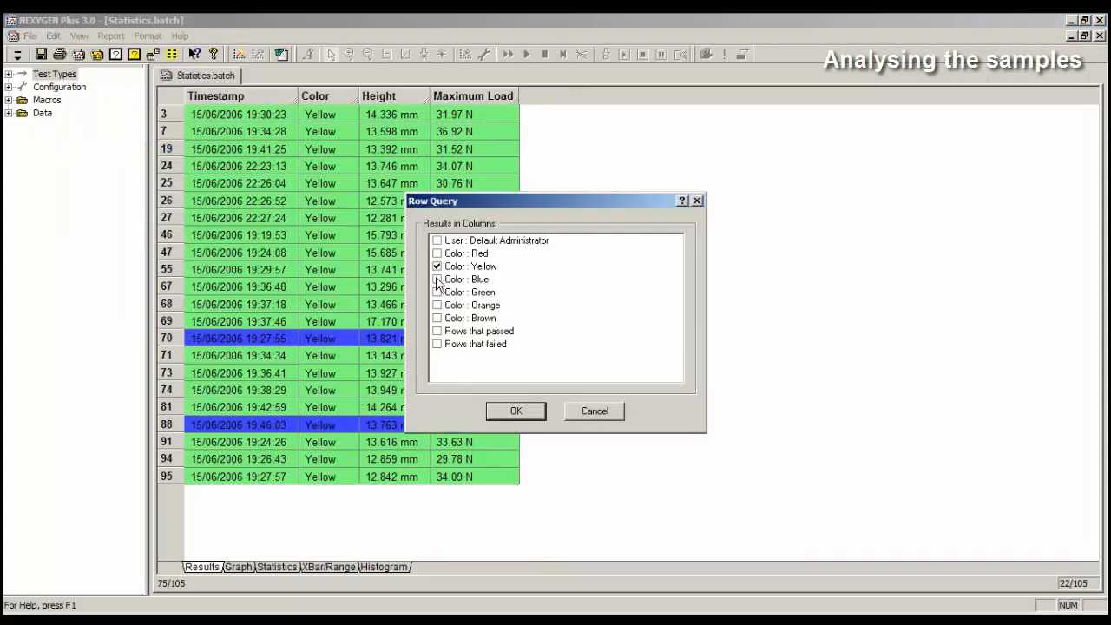
click(438, 279)
click(437, 267)
click(516, 411)
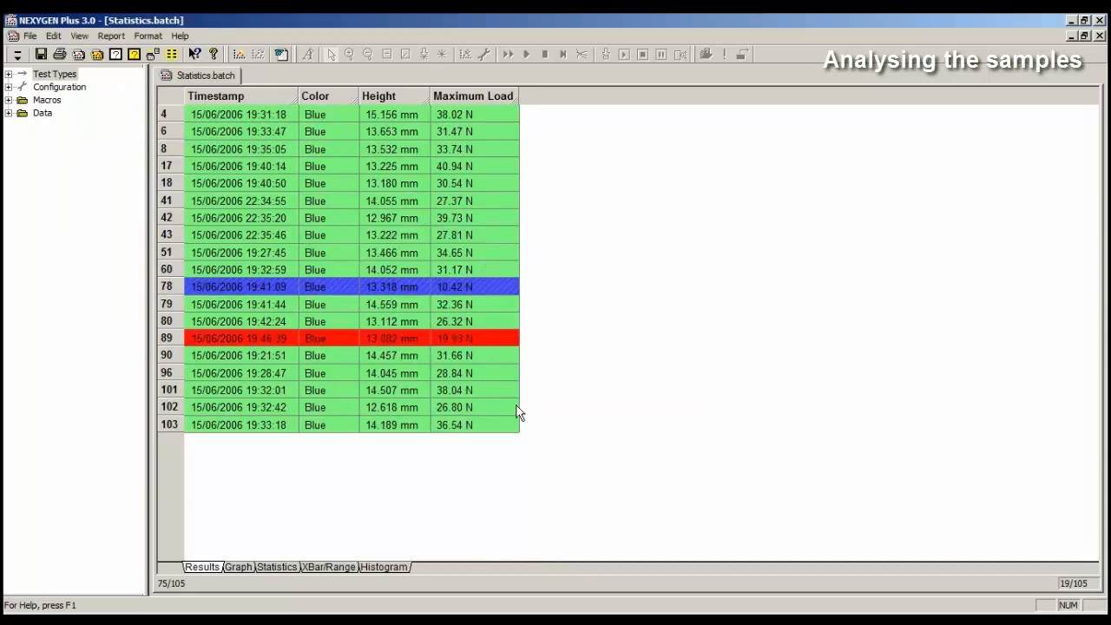